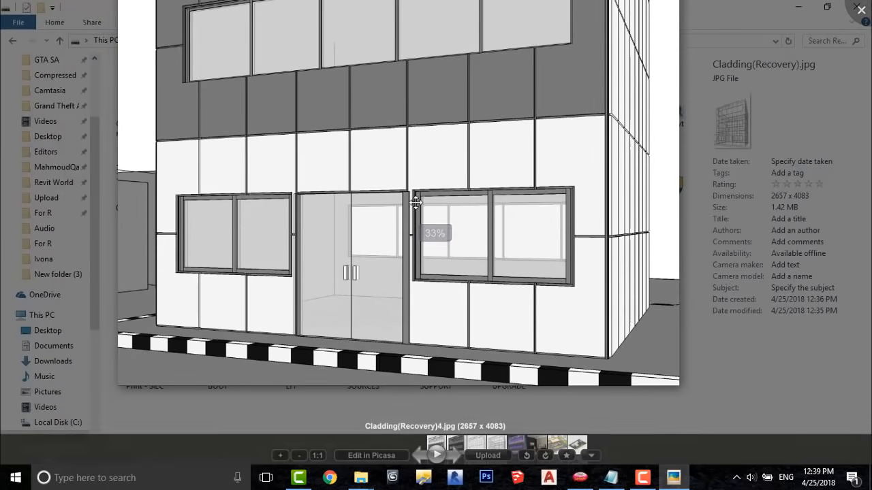
- Examine the commercial building reference images, including the panel joints, windows and entrance on the line view and the coloured render
{"action": "scroll", "coordinate": [436, 347], "scroll_direction": "down", "scroll_amount": 1}
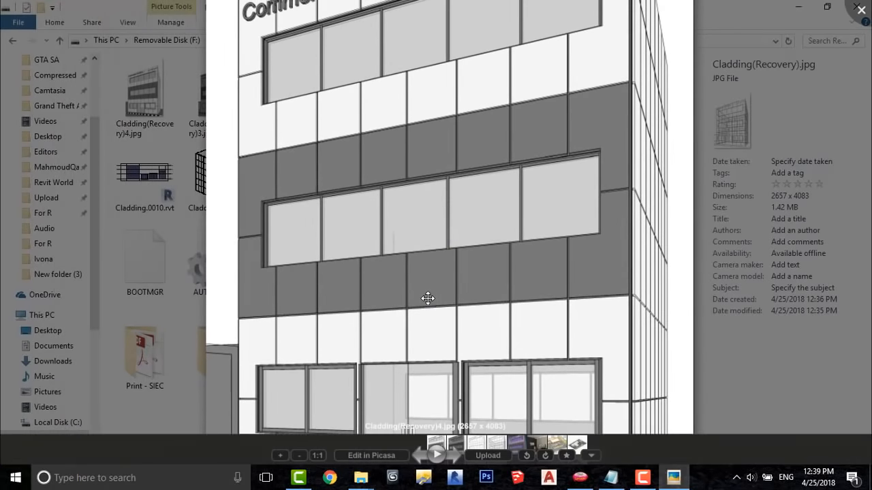
{"action": "scroll", "coordinate": [426, 299], "scroll_direction": "down", "scroll_amount": 3}
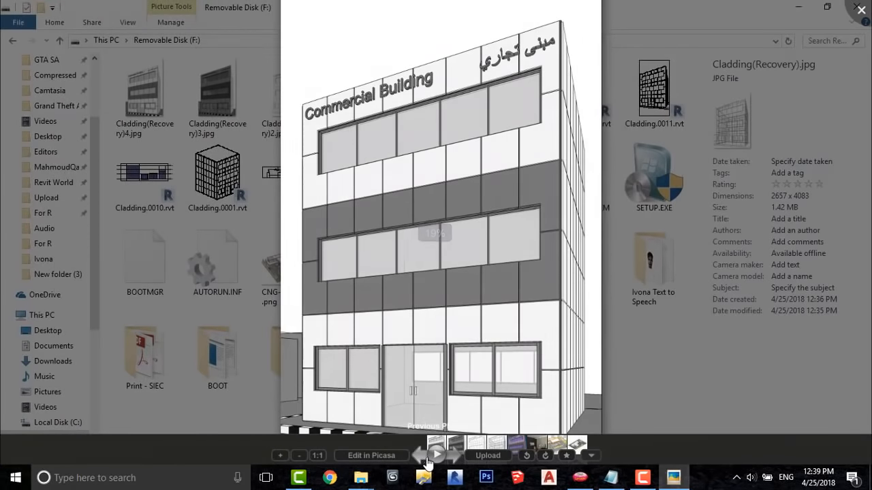
{"action": "key", "text": "Right"}
{"action": "scroll", "coordinate": [453, 177], "scroll_direction": "up", "scroll_amount": 3}
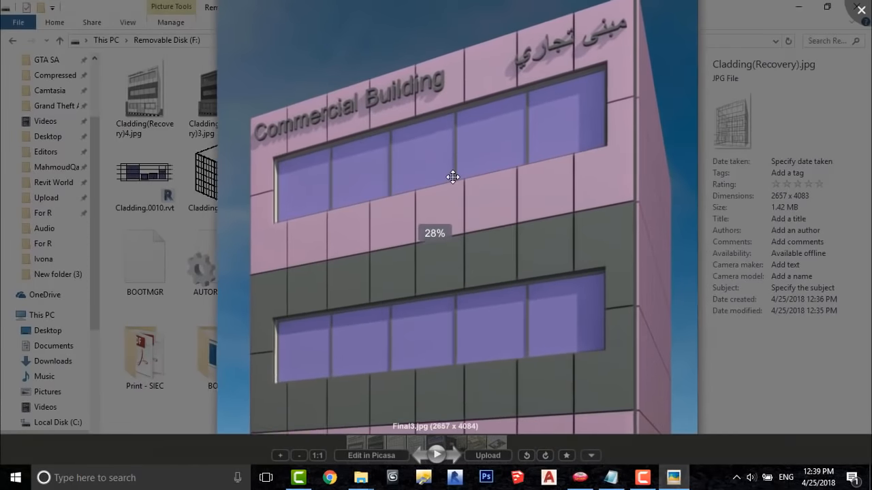
{"action": "scroll", "coordinate": [453, 163], "scroll_direction": "up", "scroll_amount": 2}
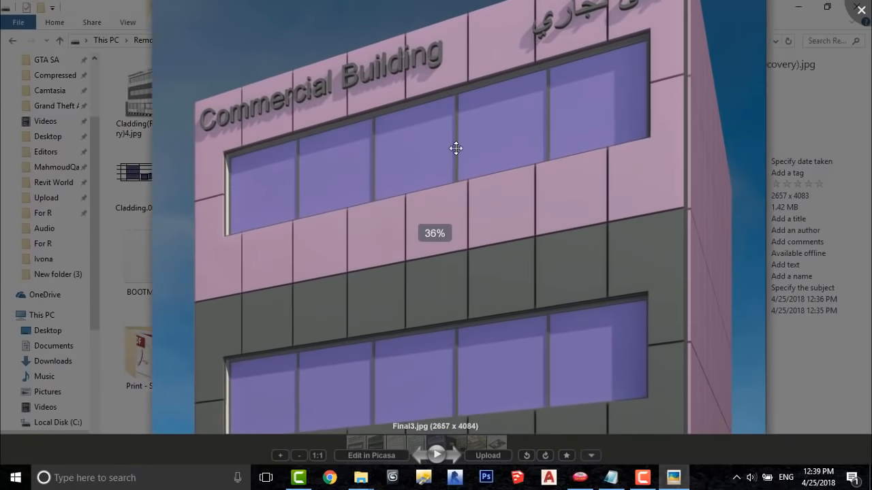
{"action": "left_click_drag", "start_coordinate": [586, 349], "coordinate": [576, 204]}
{"action": "left_click_drag", "start_coordinate": [596, 378], "coordinate": [579, 189]}
{"action": "left_click_drag", "start_coordinate": [570, 318], "coordinate": [579, 301]}
{"action": "scroll", "coordinate": [598, 195], "scroll_direction": "down", "scroll_amount": 1}
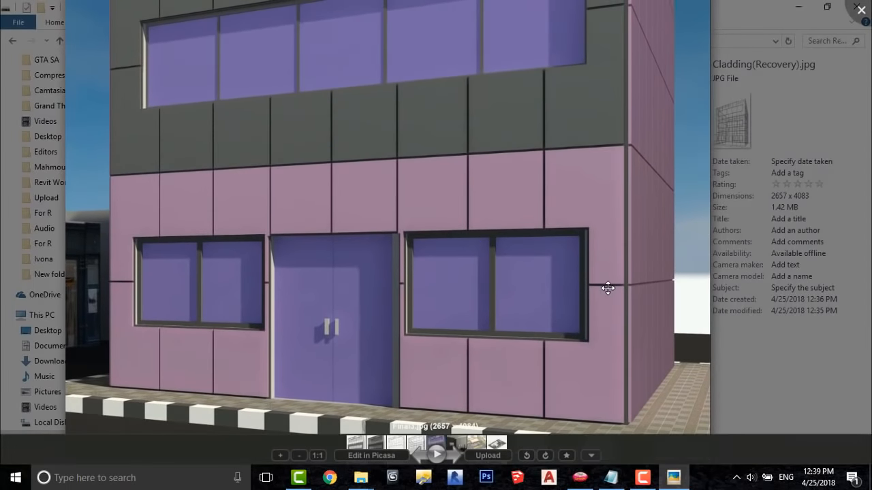
{"action": "scroll", "coordinate": [609, 195], "scroll_direction": "down", "scroll_amount": 1}
{"action": "scroll", "coordinate": [587, 295], "scroll_direction": "down", "scroll_amount": 2}
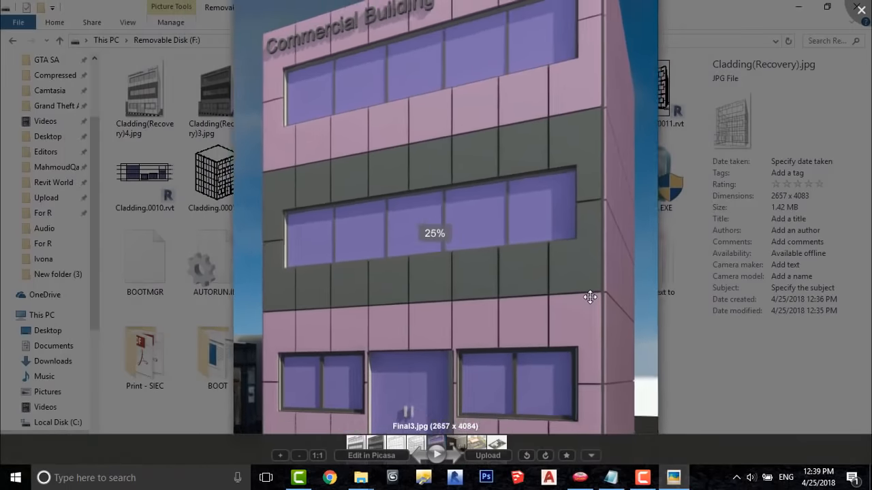
{"action": "left_click_drag", "start_coordinate": [578, 254], "coordinate": [571, 250]}
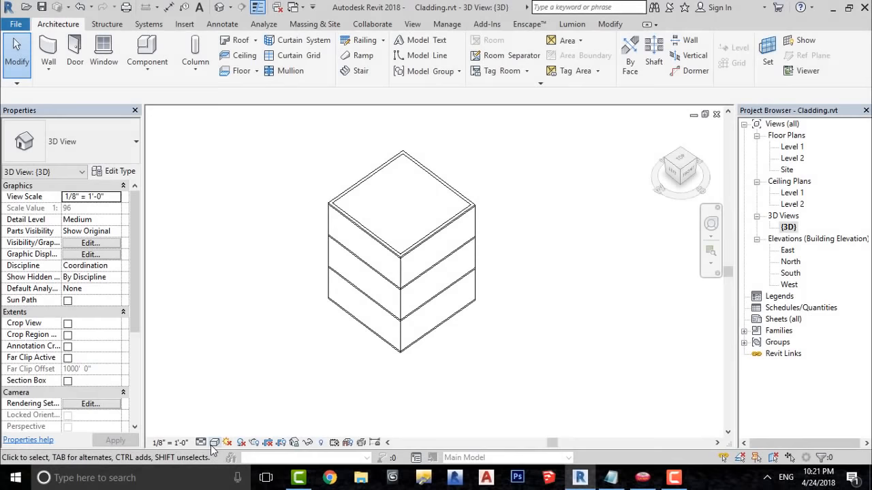
- Switch to the Revit model, display its 3D view with shaded surfaces and inspect the three-storey block
{"action": "left_click", "coordinate": [213, 442]}
{"action": "left_click", "coordinate": [235, 391]}
{"action": "scroll", "coordinate": [349, 267], "scroll_direction": "up", "scroll_amount": 3}
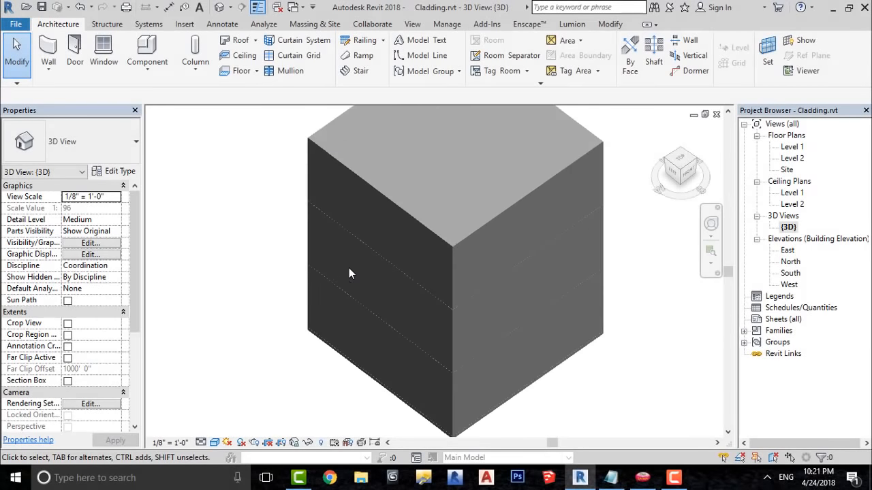
{"action": "scroll", "coordinate": [349, 273], "scroll_direction": "down", "scroll_amount": 3}
{"action": "middle_click_drag", "start_coordinate": [374, 339], "coordinate": [364, 364], "text": "shift"}
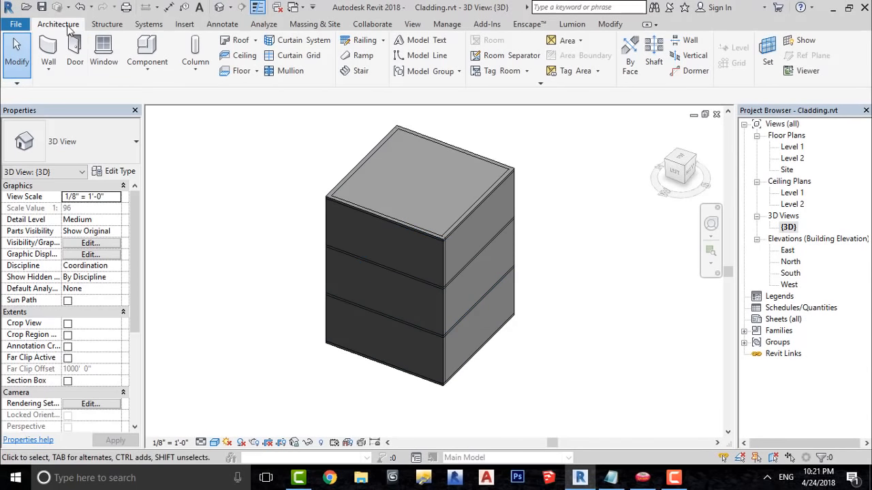
- Start a wall with the Storefront curtain wall type and duplicate that type as "Aluminum Cladding"
{"action": "left_click", "coordinate": [49, 46]}
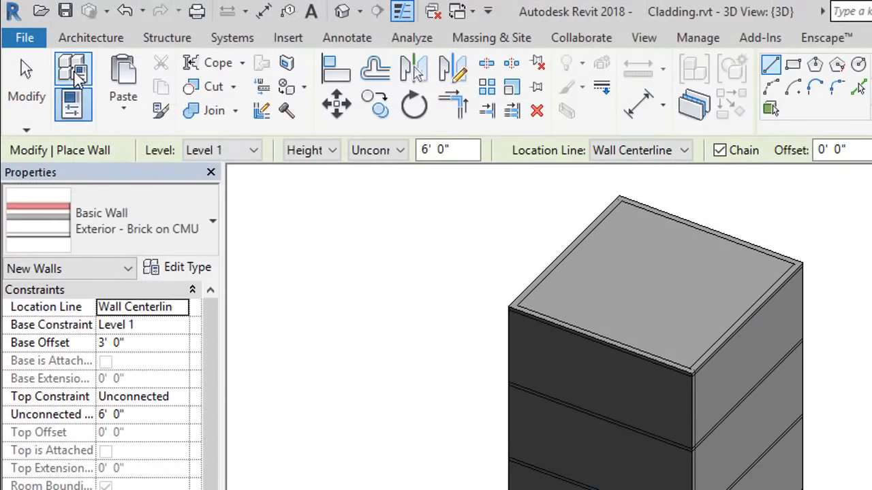
{"action": "left_click", "coordinate": [162, 215]}
{"action": "left_click_drag", "start_coordinate": [255, 324], "coordinate": [258, 489]}
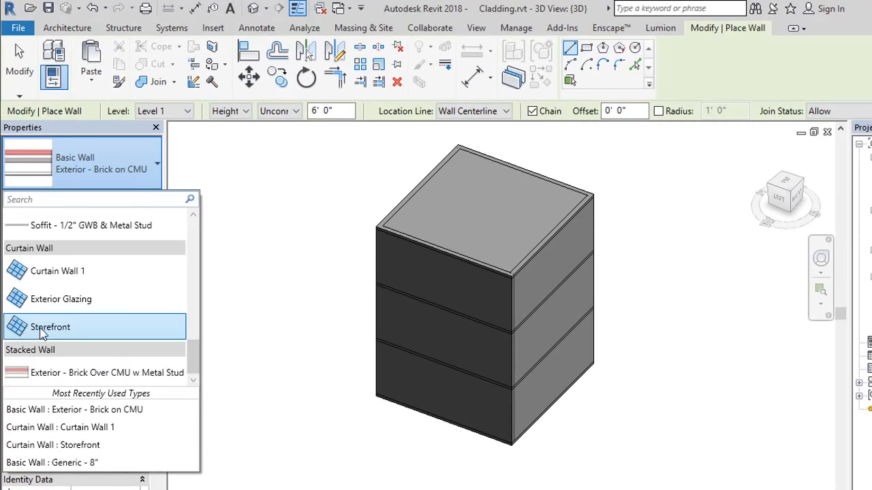
{"action": "left_click", "coordinate": [43, 331]}
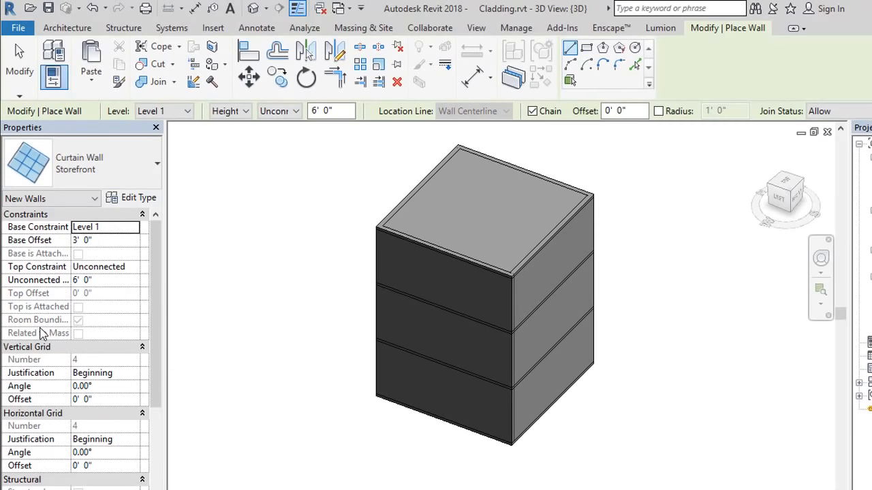
{"action": "left_click", "coordinate": [137, 199]}
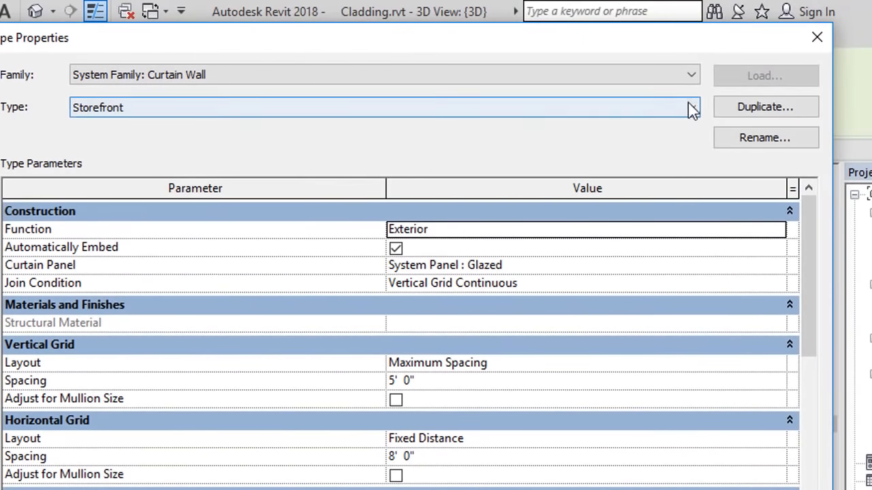
{"action": "left_click", "coordinate": [740, 112]}
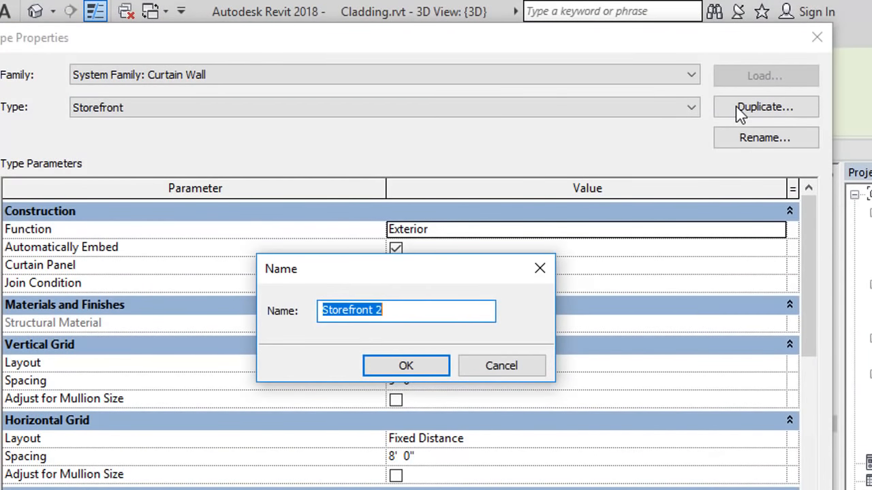
{"action": "type", "text": "Aluminum"}
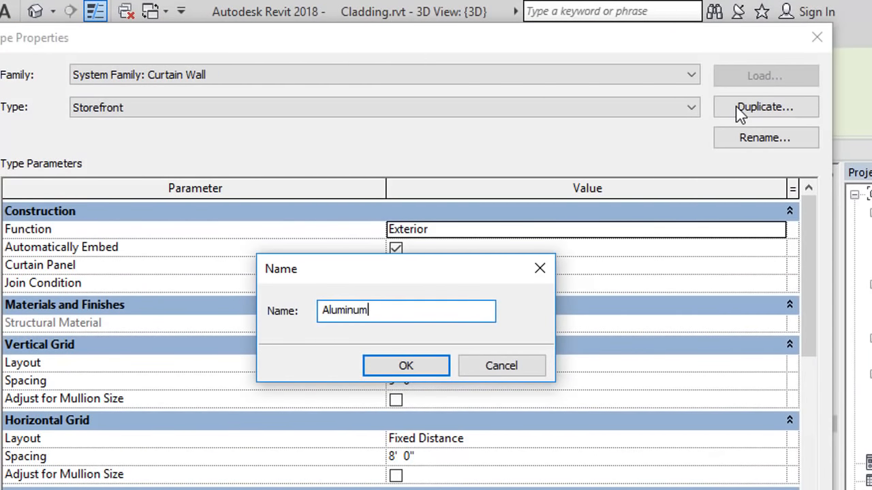
{"action": "type", "text": " Cladding"}
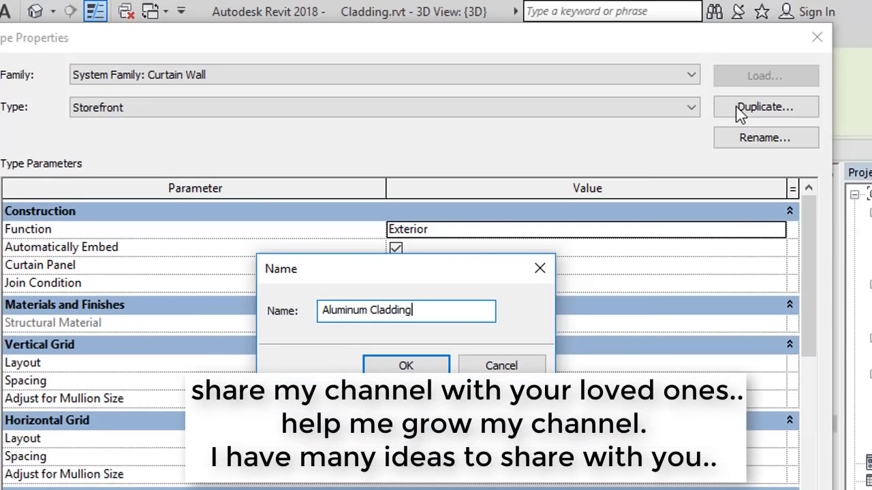
{"action": "left_click", "coordinate": [407, 366]}
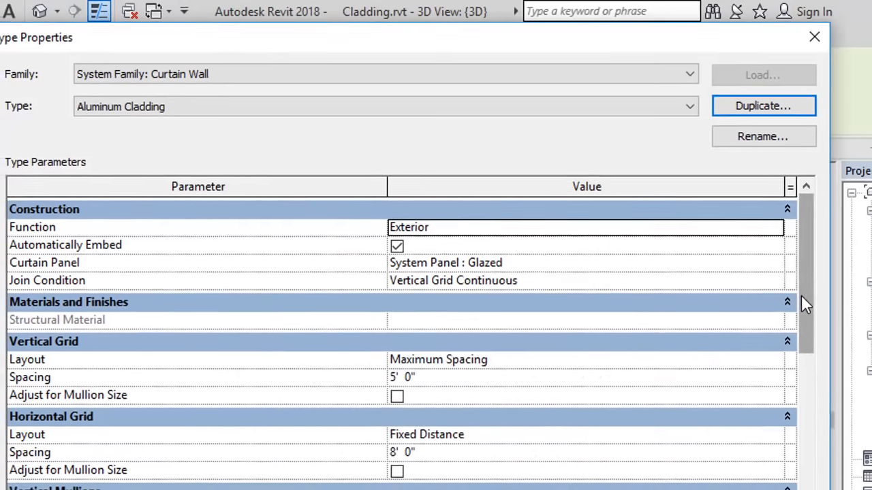
- Set the Aluminum Cladding type's vertical grid spacing to 3' and its horizontal grid spacing to 5'
{"action": "left_click_drag", "start_coordinate": [804, 298], "coordinate": [804, 319]}
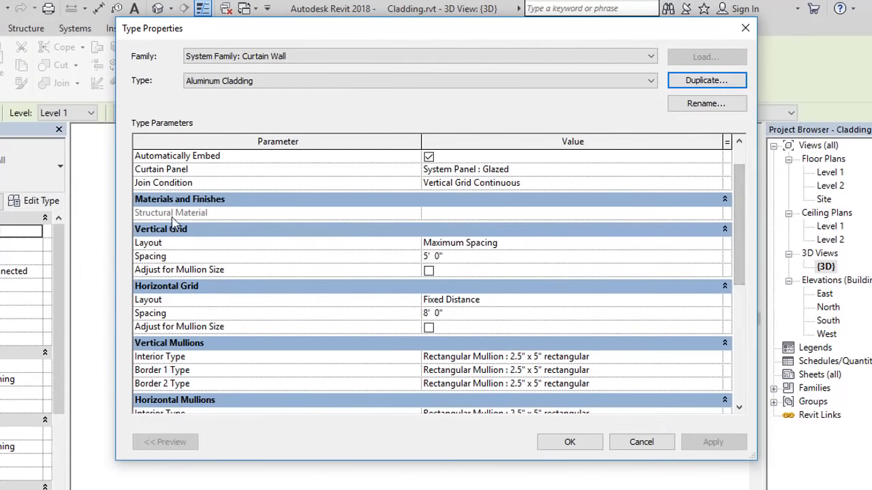
{"action": "left_click", "coordinate": [476, 262]}
{"action": "key", "text": "BackSpace"}
{"action": "type", "text": "3'"}
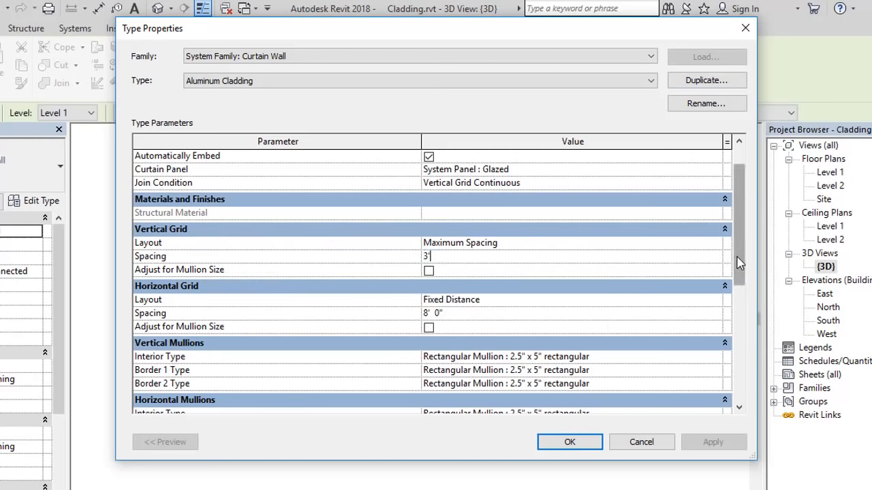
{"action": "scroll", "coordinate": [743, 284], "scroll_direction": "down", "scroll_amount": 1}
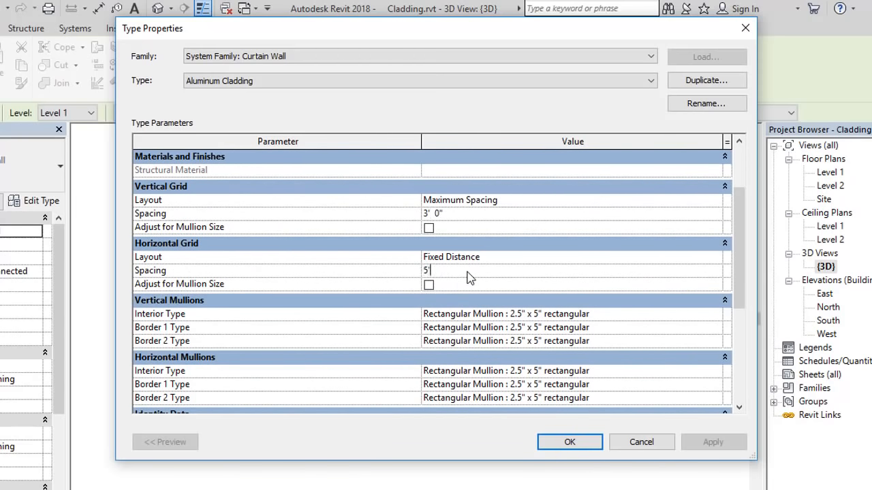
{"action": "left_click", "coordinate": [365, 274]}
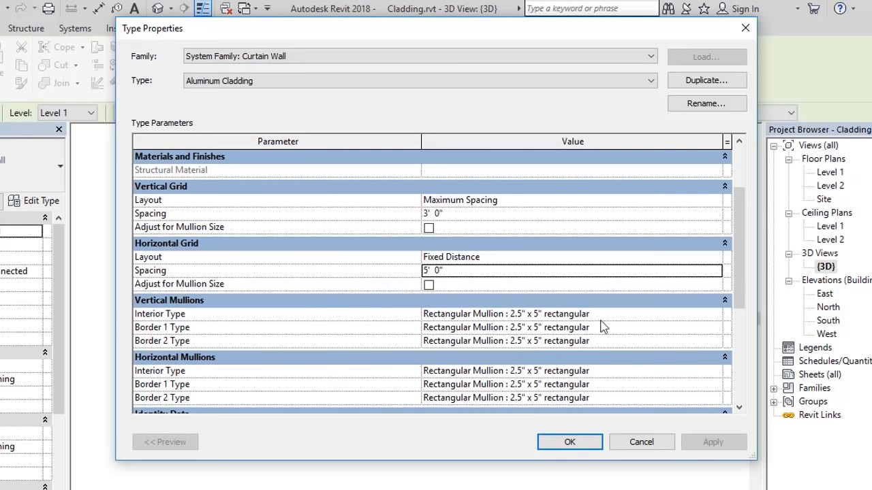
- Set the vertical mullions' interior, border 1 and border 2 types to Rectangular Mullion : 1" Square
{"action": "scroll", "coordinate": [742, 300], "scroll_direction": "down", "scroll_amount": 3}
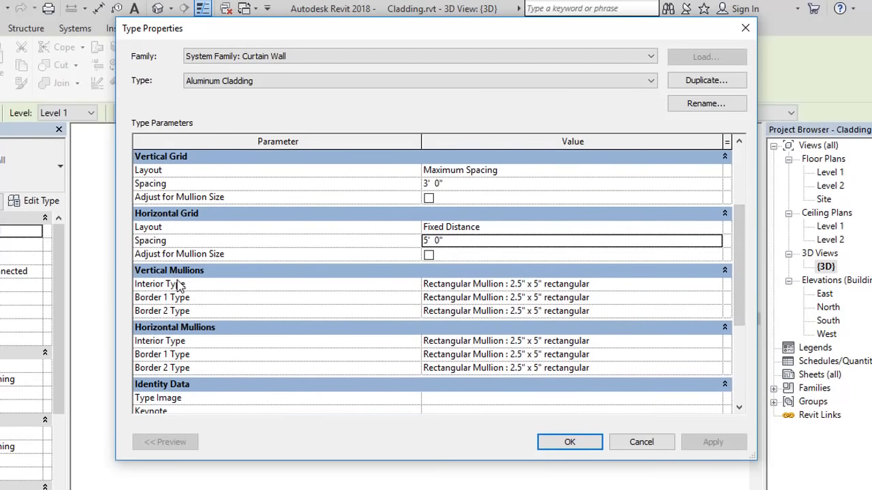
{"action": "left_click", "coordinate": [716, 285]}
{"action": "left_click", "coordinate": [716, 285]}
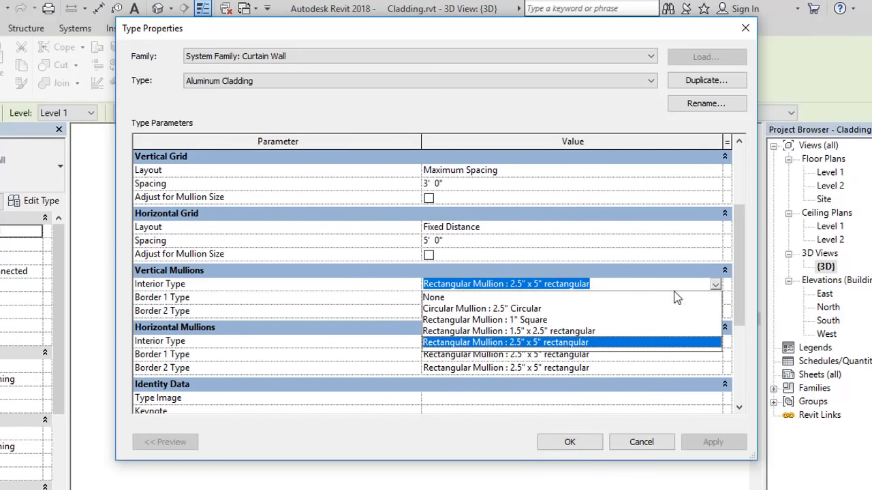
{"action": "left_click", "coordinate": [542, 321]}
{"action": "left_click", "coordinate": [716, 298]}
{"action": "left_click", "coordinate": [716, 297]}
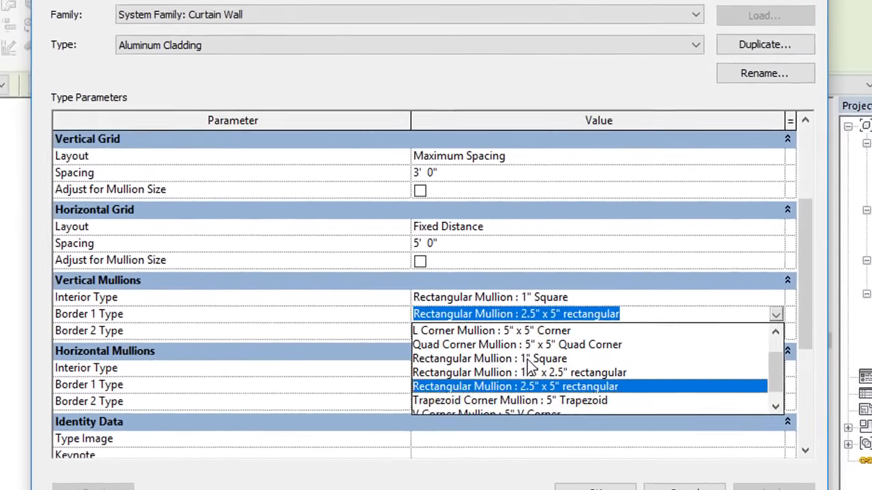
{"action": "left_click", "coordinate": [512, 333]}
{"action": "left_click", "coordinate": [716, 312]}
{"action": "left_click", "coordinate": [716, 311]}
{"action": "left_click", "coordinate": [549, 400]}
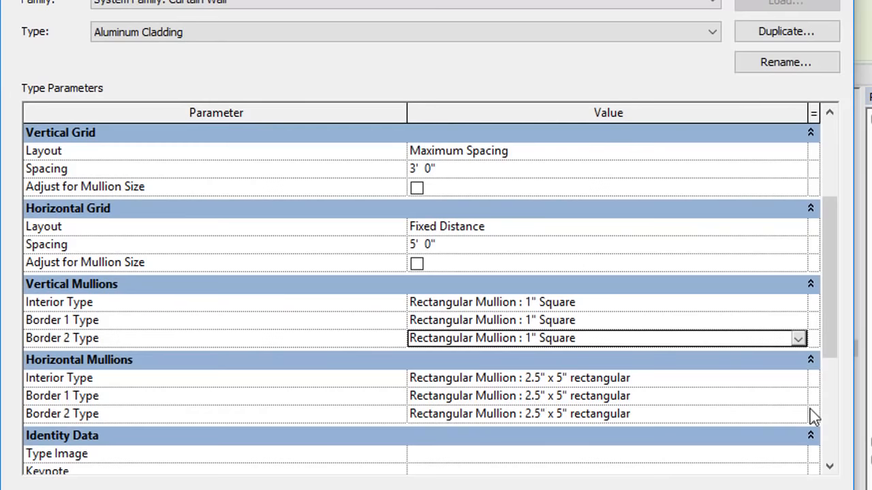
- Set the horizontal mullions' interior, border 1 and border 2 types to Rectangular Mullion : 1" Square and accept the type properties
{"action": "left_click", "coordinate": [798, 378]}
{"action": "left_click", "coordinate": [798, 378]}
{"action": "left_click", "coordinate": [550, 424]}
{"action": "left_click", "coordinate": [798, 396]}
{"action": "left_click", "coordinate": [798, 396]}
{"action": "left_click", "coordinate": [568, 430]}
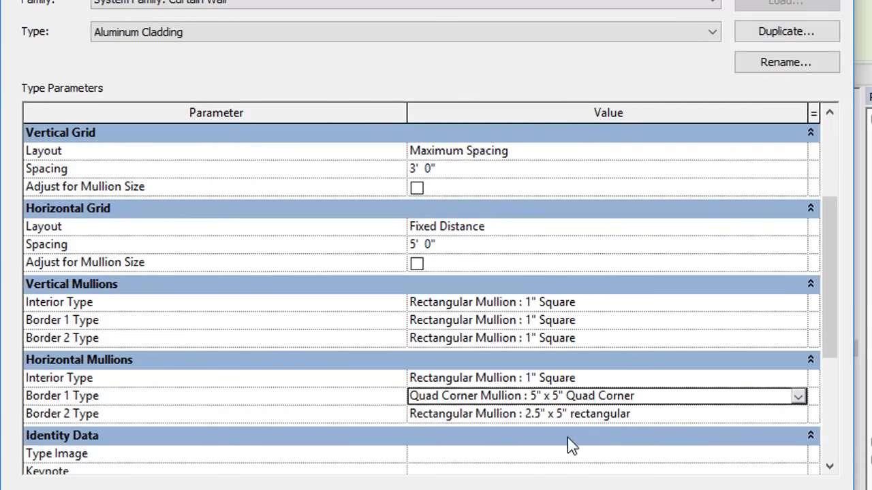
{"action": "left_click", "coordinate": [794, 400]}
{"action": "left_click", "coordinate": [797, 396]}
{"action": "left_click", "coordinate": [556, 473]}
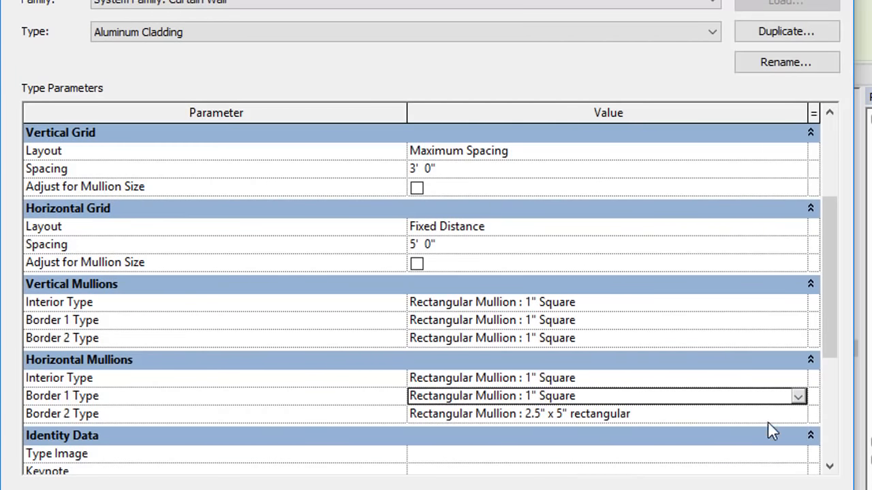
{"action": "left_click", "coordinate": [798, 413]}
{"action": "left_click", "coordinate": [798, 414]}
{"action": "left_click", "coordinate": [518, 465]}
{"action": "scroll", "coordinate": [285, 407], "scroll_direction": "down", "scroll_amount": 2}
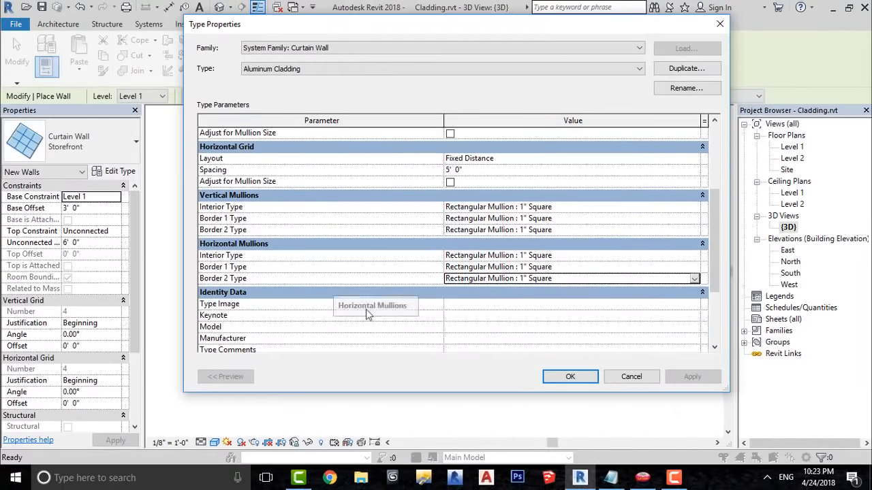
{"action": "left_click", "coordinate": [568, 378]}
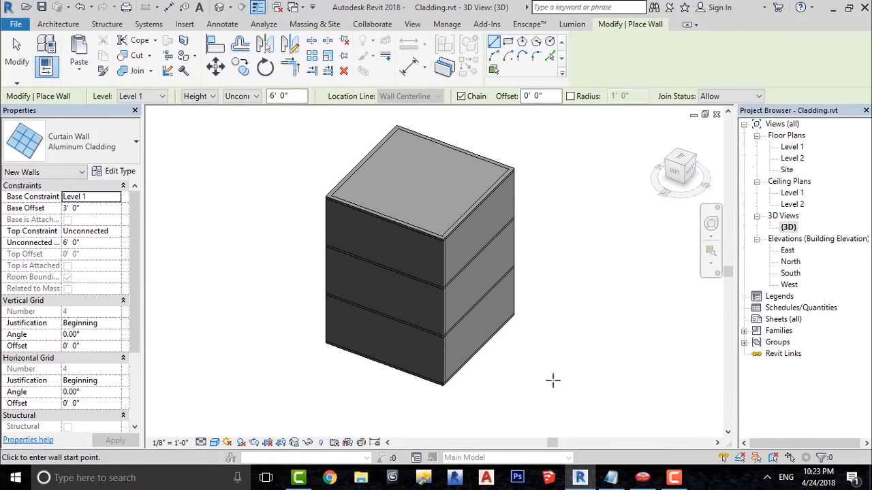
- Open the Level 1 floor plan and start an Aluminum Cladding wall with an unconnected height of 30'
{"action": "double_click", "coordinate": [792, 148]}
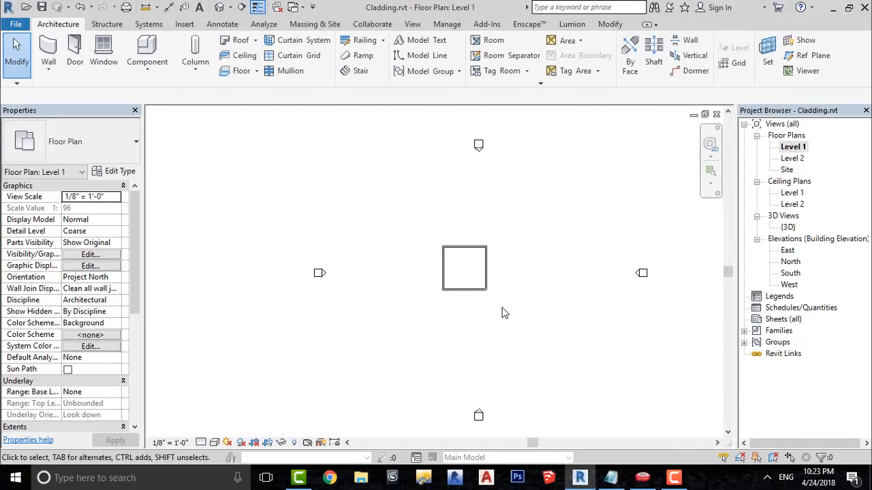
{"action": "scroll", "coordinate": [480, 266], "scroll_direction": "up", "scroll_amount": 5}
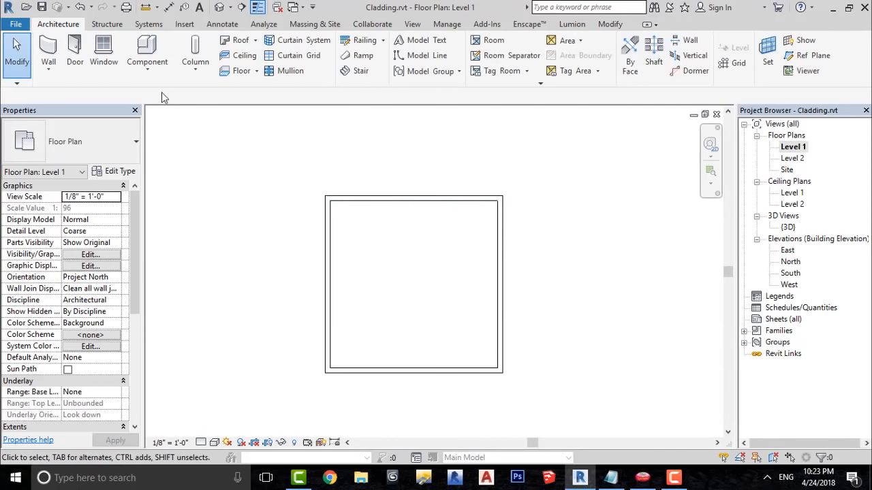
{"action": "left_click", "coordinate": [48, 49]}
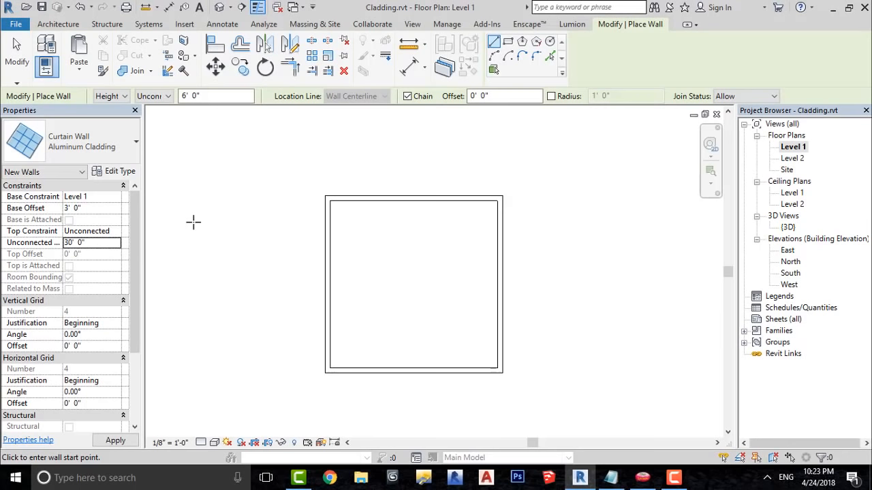
- Draw a rectangular Aluminum Cladding wall between opposite outer corners of the building's exterior walls and finish placing walls
{"action": "left_click", "coordinate": [507, 42]}
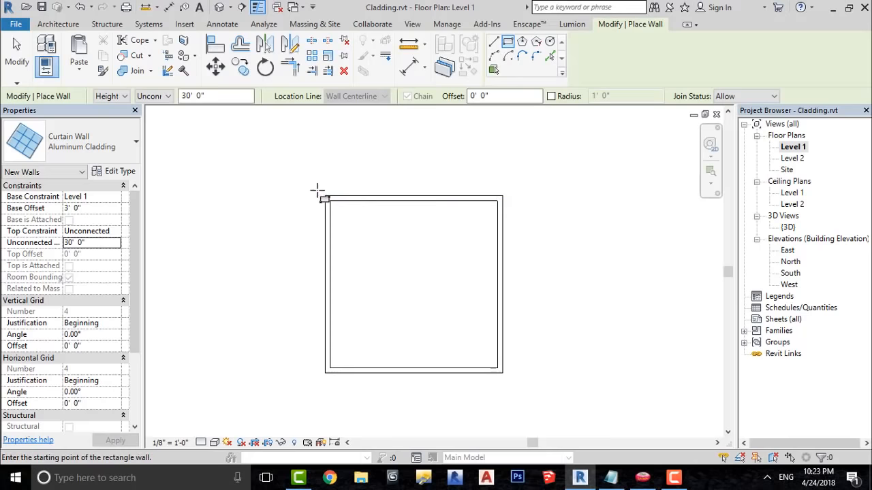
{"action": "scroll", "coordinate": [316, 193], "scroll_direction": "up", "scroll_amount": 2}
{"action": "scroll", "coordinate": [316, 194], "scroll_direction": "up", "scroll_amount": 2}
{"action": "left_click", "coordinate": [343, 197]}
{"action": "scroll", "coordinate": [343, 198], "scroll_direction": "down", "scroll_amount": 4}
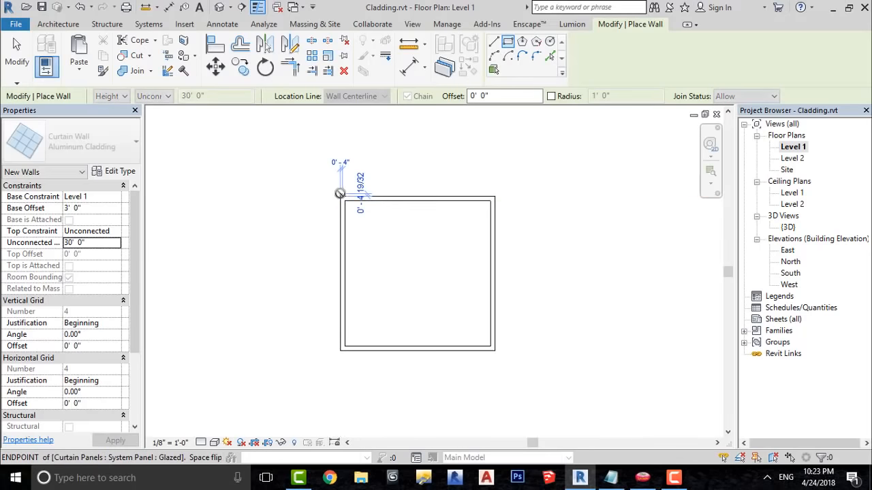
{"action": "scroll", "coordinate": [508, 355], "scroll_direction": "up", "scroll_amount": 4}
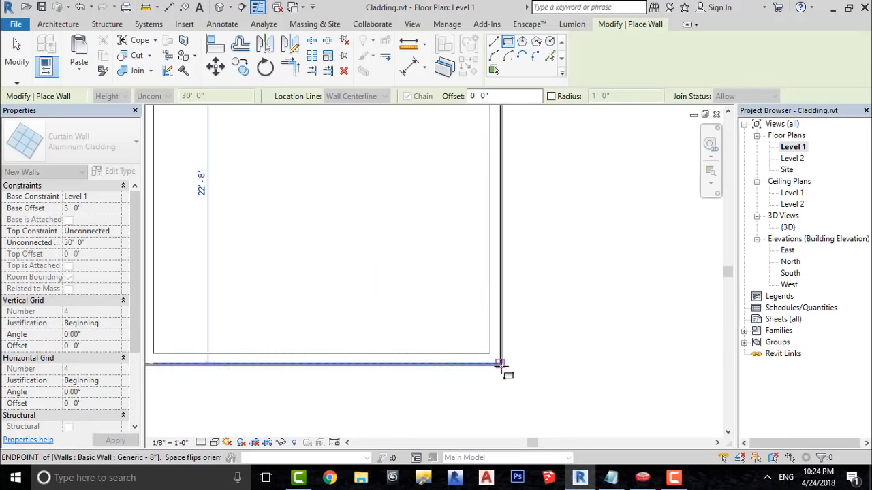
{"action": "scroll", "coordinate": [501, 366], "scroll_direction": "up", "scroll_amount": 3}
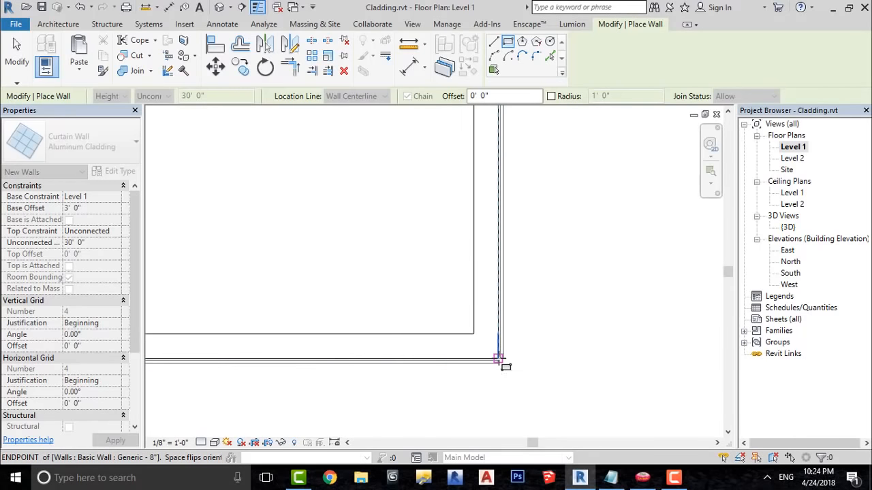
{"action": "left_click", "coordinate": [519, 308]}
{"action": "right_click", "coordinate": [556, 198]}
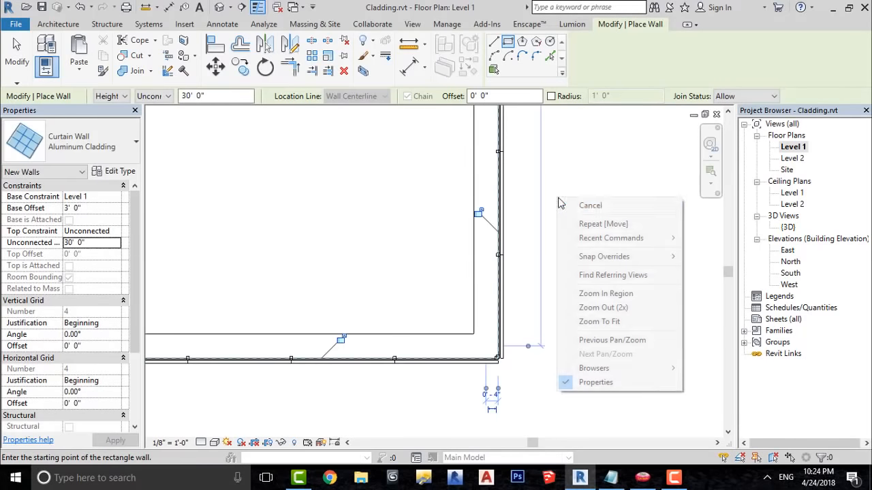
{"action": "left_click", "coordinate": [572, 208]}
{"action": "right_click", "coordinate": [572, 206]}
{"action": "left_click", "coordinate": [583, 214]}
{"action": "scroll", "coordinate": [582, 280], "scroll_direction": "down", "scroll_amount": 4}
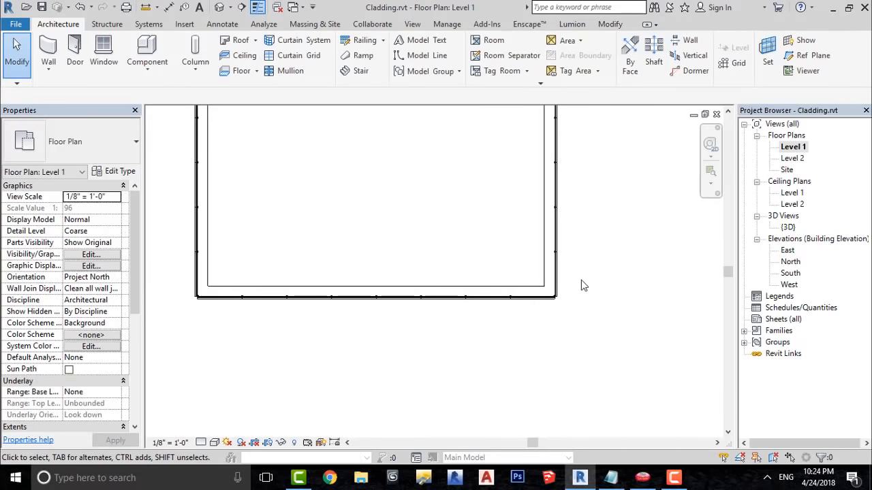
{"action": "middle_click_drag", "start_coordinate": [497, 234], "coordinate": [484, 279]}
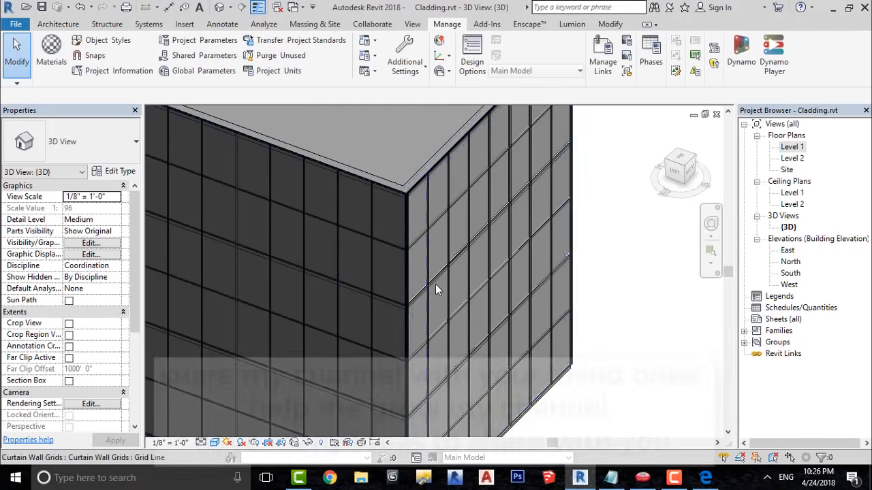
- In the 3D view, pick one glazed curtain panel on the facade and select all instances of its type
{"action": "scroll", "coordinate": [437, 286], "scroll_direction": "down", "scroll_amount": 3}
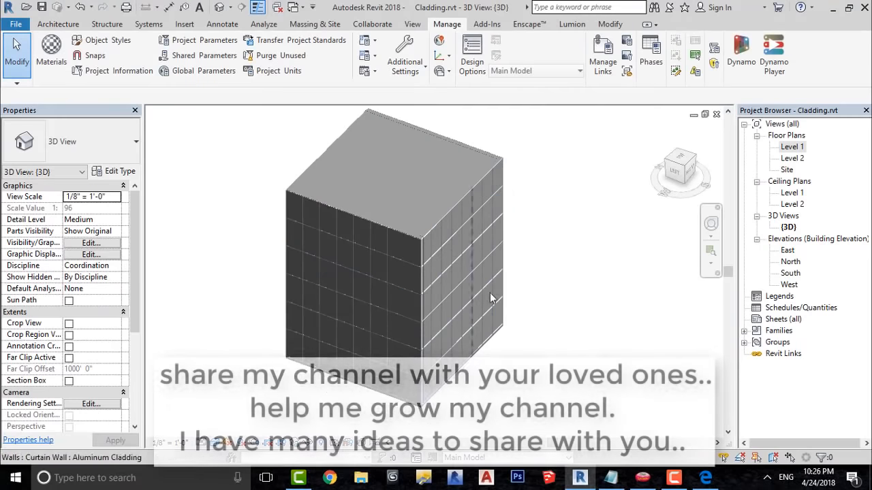
{"action": "scroll", "coordinate": [452, 267], "scroll_direction": "up", "scroll_amount": 3}
{"action": "middle_click_drag", "start_coordinate": [452, 262], "coordinate": [280, 303], "text": "shift"}
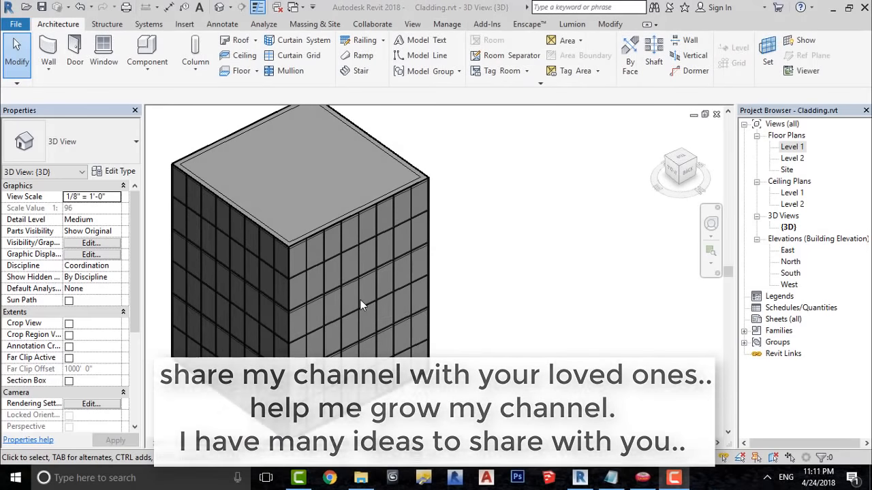
{"action": "middle_click_drag", "start_coordinate": [340, 291], "coordinate": [483, 327]}
{"action": "scroll", "coordinate": [480, 327], "scroll_direction": "up", "scroll_amount": 5}
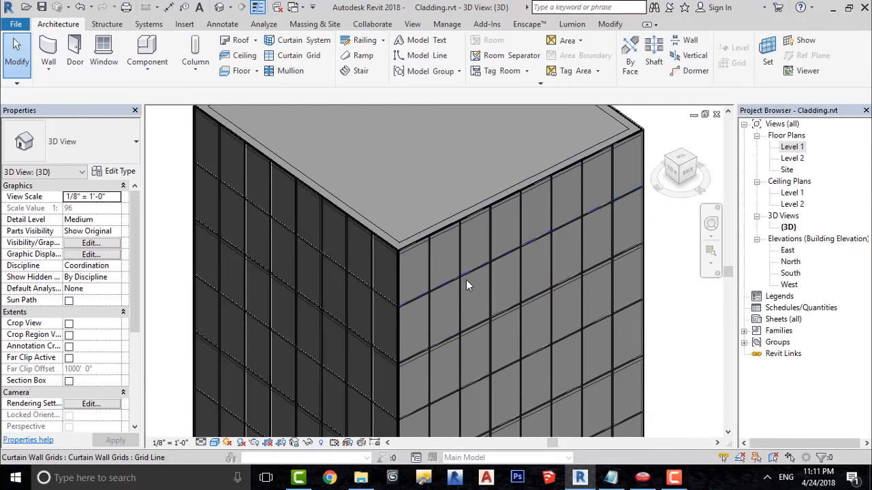
{"action": "key", "text": "Tab"}
{"action": "key", "text": "Tab"}
{"action": "key", "text": "Tab"}
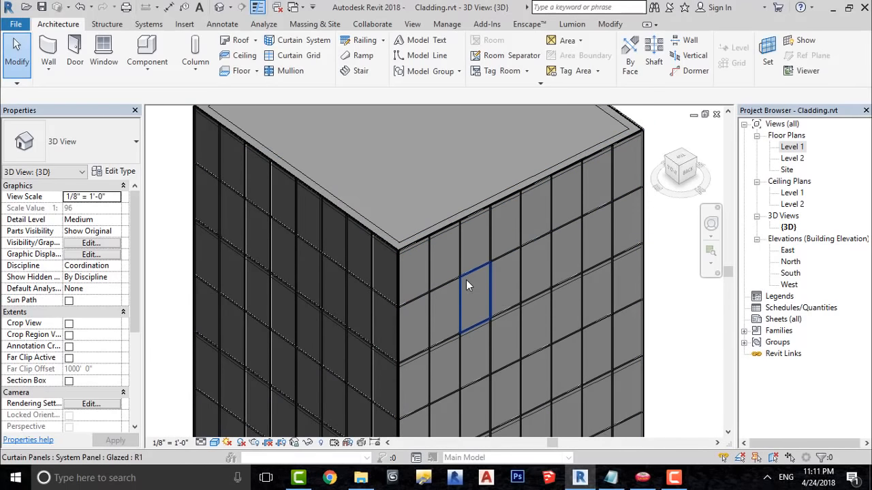
{"action": "left_click", "coordinate": [466, 280]}
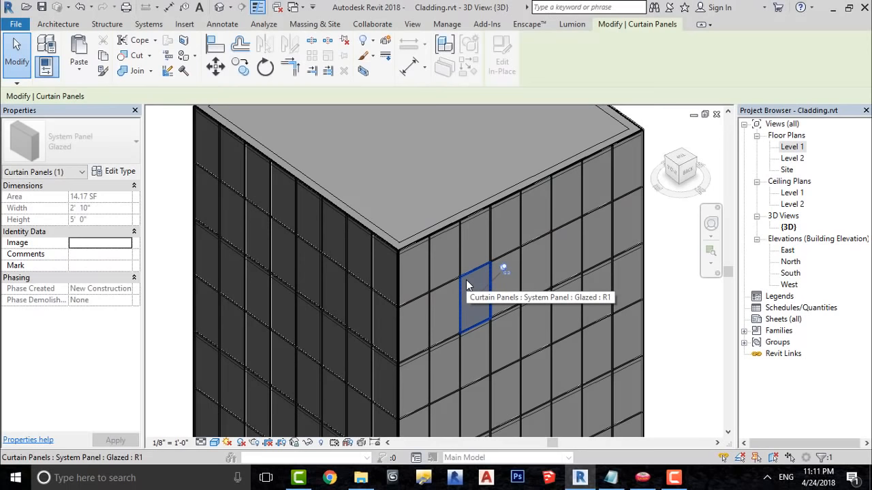
{"action": "right_click", "coordinate": [466, 280]}
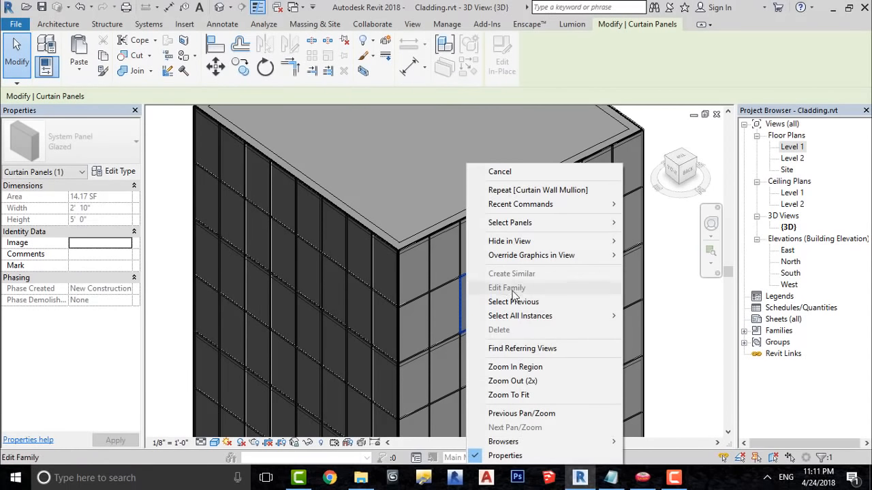
{"action": "mouse_move", "coordinate": [522, 317]}
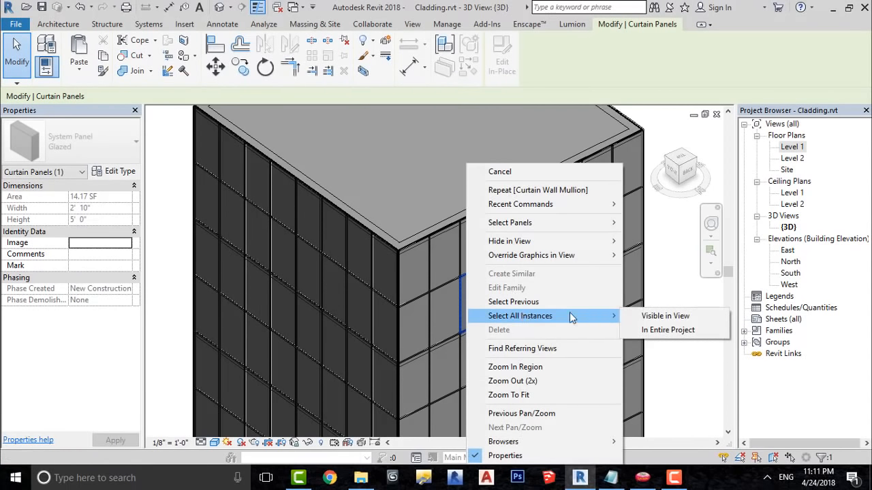
{"action": "left_click", "coordinate": [659, 322]}
{"action": "scroll", "coordinate": [593, 320], "scroll_direction": "down", "scroll_amount": 2}
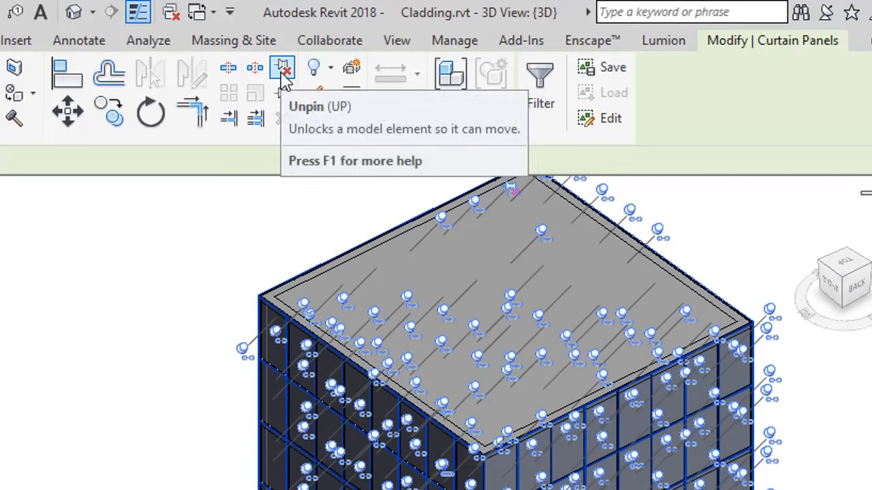
- Unpin the selected curtain panels and change their type to System Panel : Solid
{"action": "left_click", "coordinate": [281, 71]}
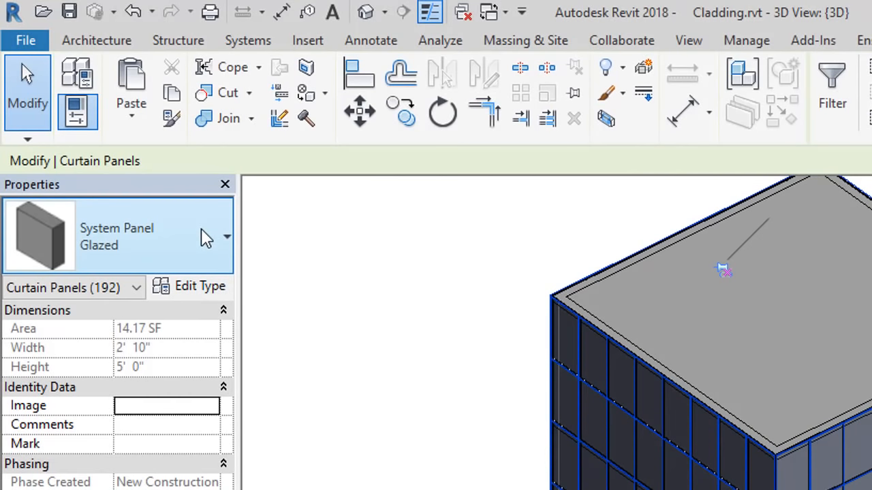
{"action": "left_click", "coordinate": [206, 238]}
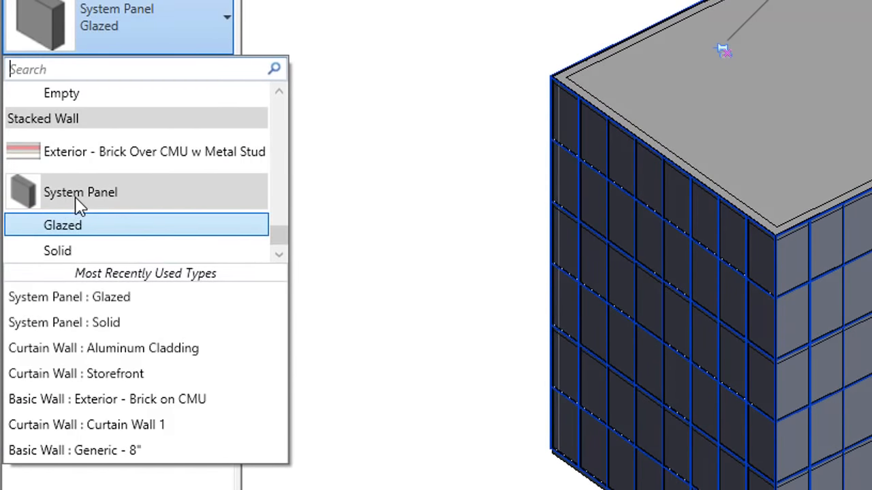
{"action": "mouse_move", "coordinate": [59, 259]}
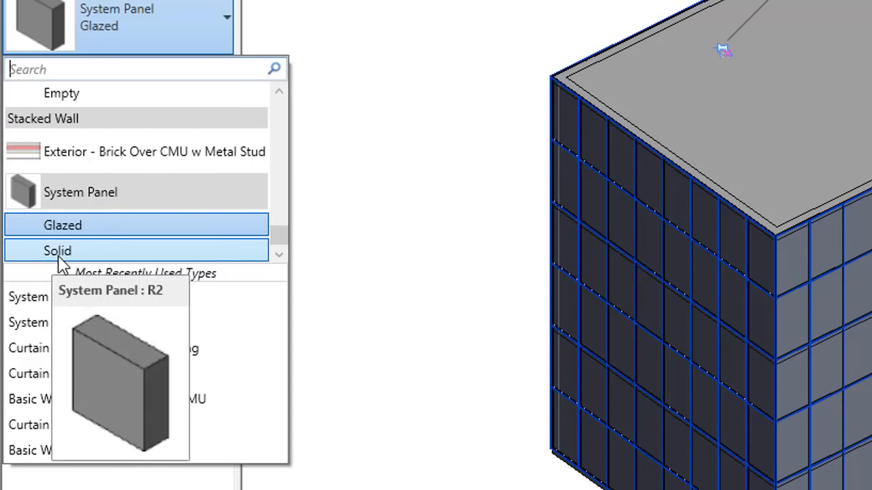
{"action": "key", "text": "Escape"}
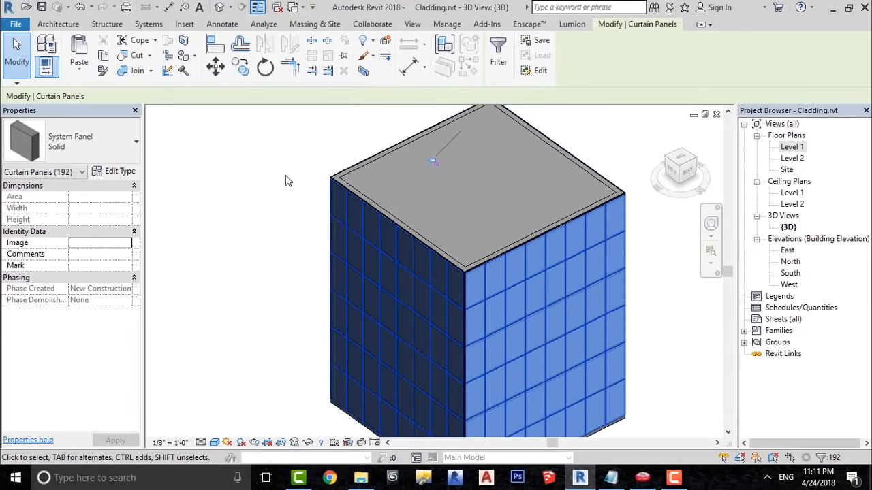
{"action": "left_click", "coordinate": [285, 176]}
- Select one solid panel in the top row near the building's corner and open its type properties
{"action": "scroll", "coordinate": [490, 262], "scroll_direction": "up", "scroll_amount": 6}
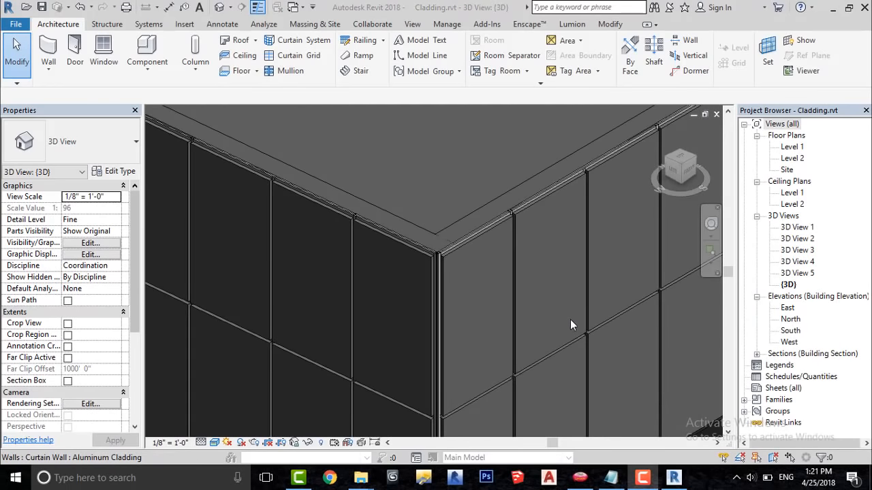
{"action": "scroll", "coordinate": [523, 339], "scroll_direction": "up", "scroll_amount": 1}
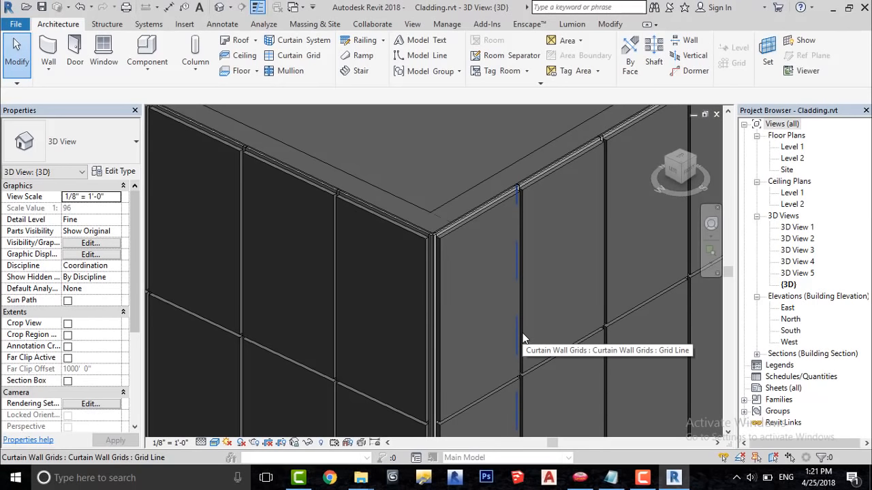
{"action": "key", "text": "Tab"}
{"action": "key", "text": "Tab"}
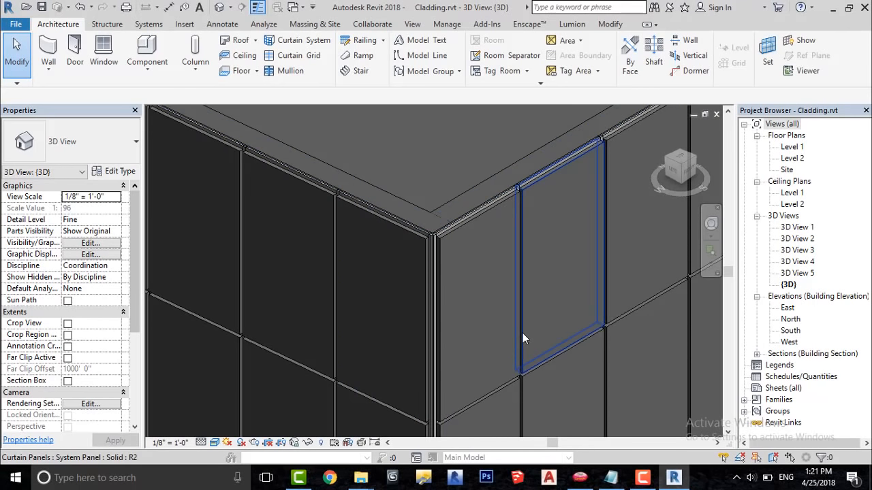
{"action": "left_click", "coordinate": [523, 333]}
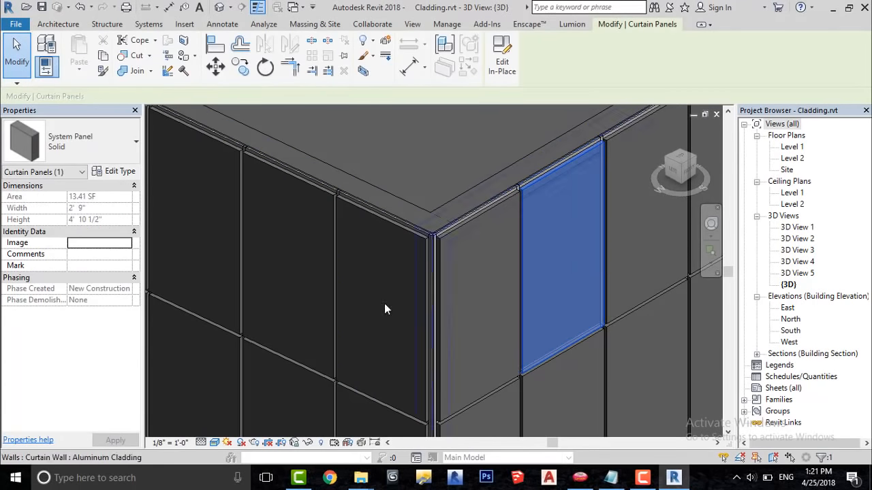
{"action": "left_click", "coordinate": [108, 174]}
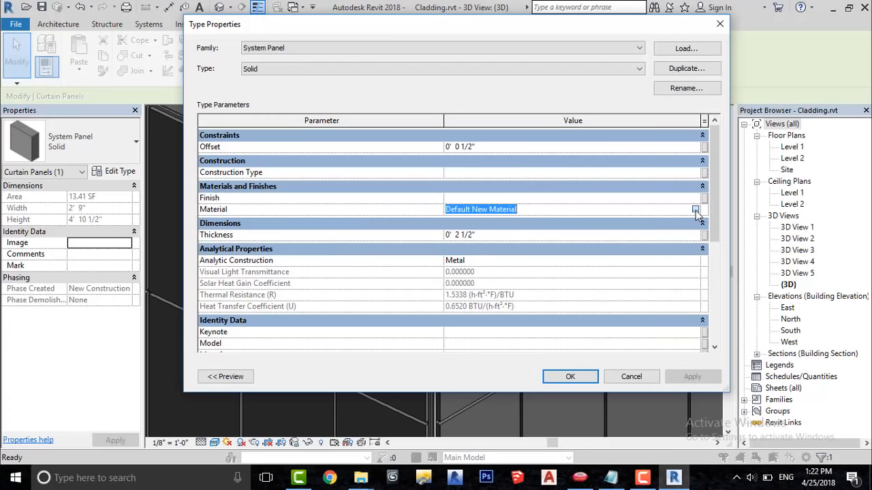
- Create a new material for the Solid panel type and browse the Metal: Aluminum assets in the Appearance Library
{"action": "left_click", "coordinate": [695, 209]}
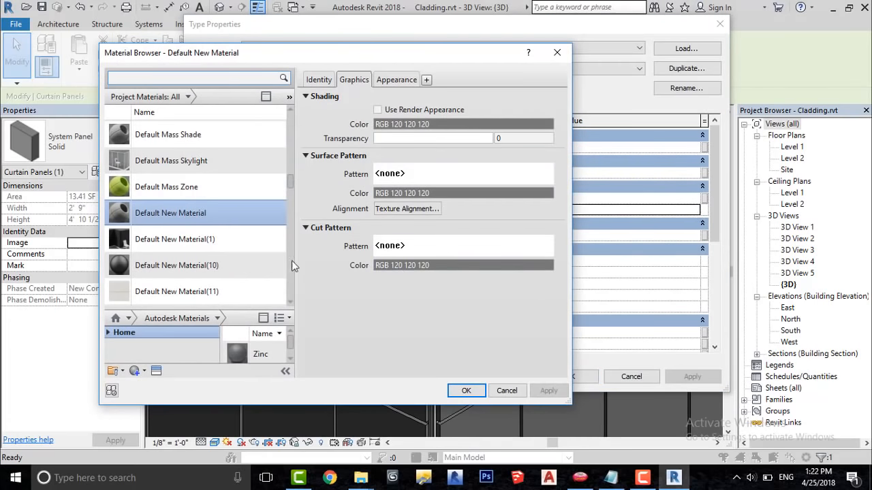
{"action": "left_click", "coordinate": [136, 371]}
{"action": "left_click", "coordinate": [142, 384]}
{"action": "left_click", "coordinate": [156, 371]}
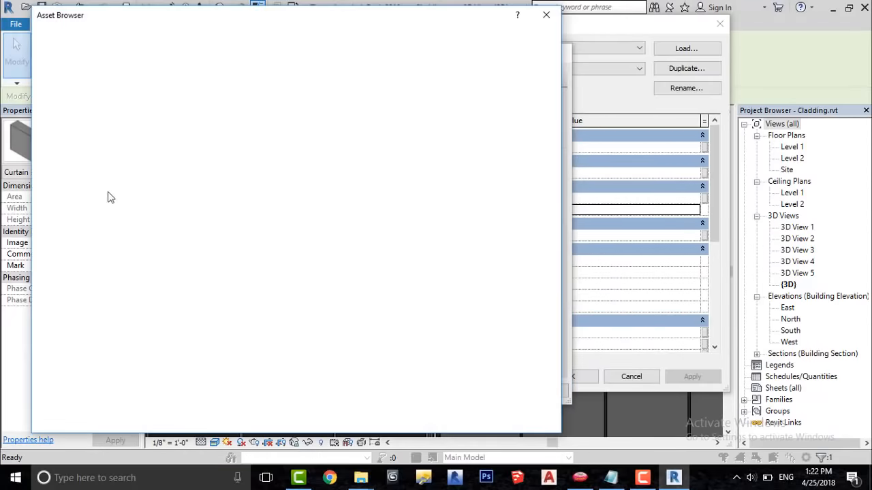
{"action": "left_click", "coordinate": [35, 103]}
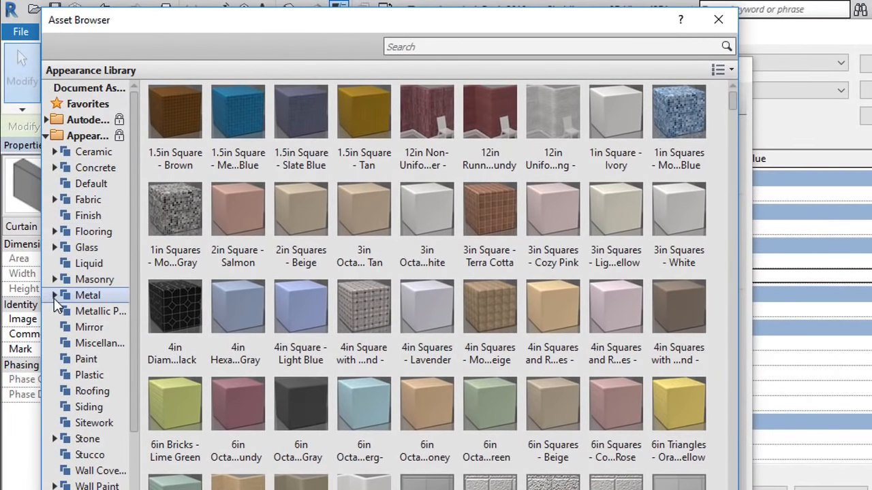
{"action": "left_click", "coordinate": [55, 296]}
{"action": "left_click", "coordinate": [100, 312]}
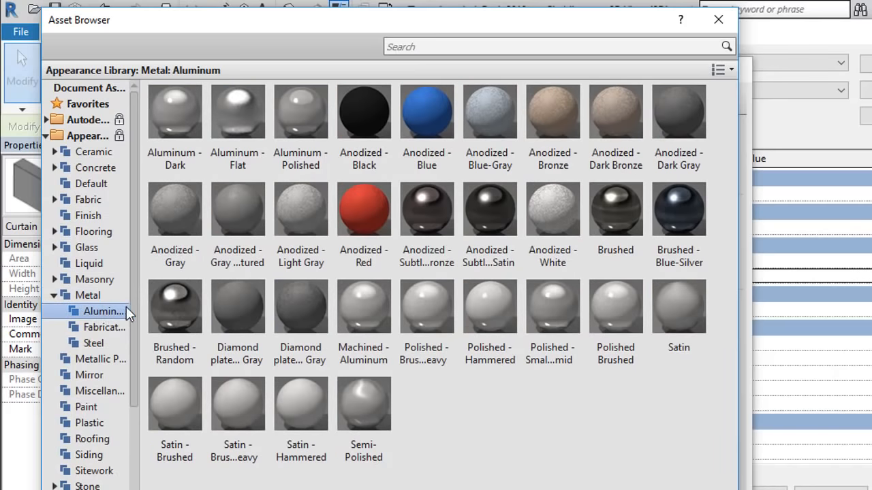
- Give the new material the Satin aluminum appearance, accept the material and type properties, and deselect the panel
{"action": "mouse_move", "coordinate": [675, 368]}
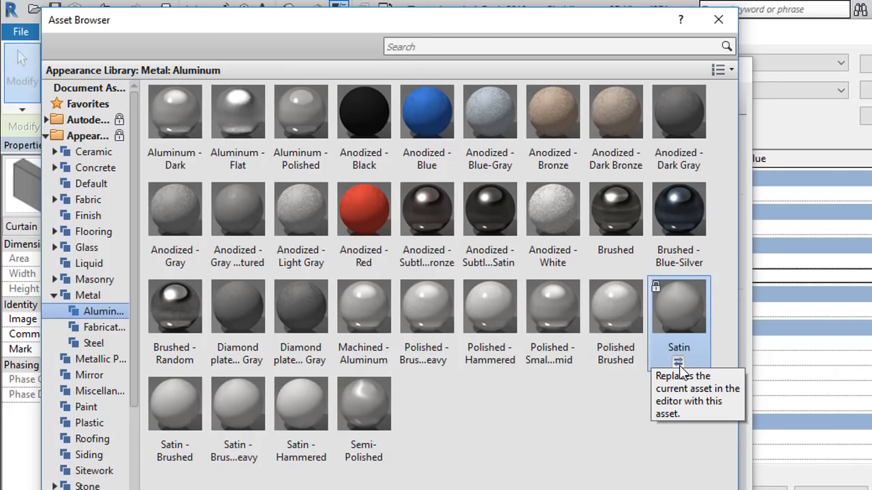
{"action": "left_click", "coordinate": [678, 363]}
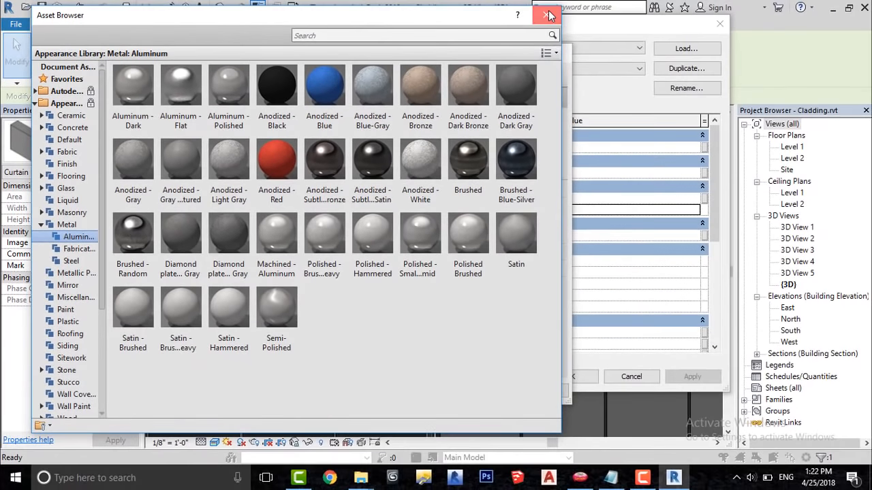
{"action": "left_click", "coordinate": [718, 19]}
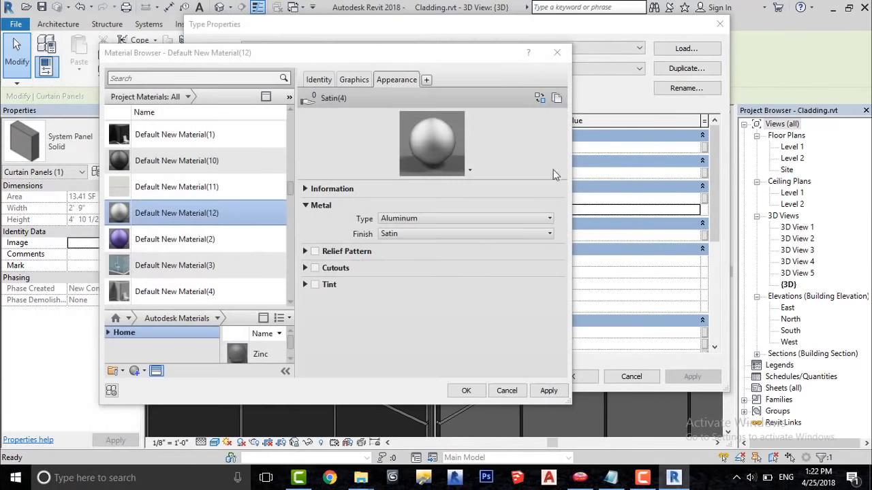
{"action": "left_click", "coordinate": [467, 392]}
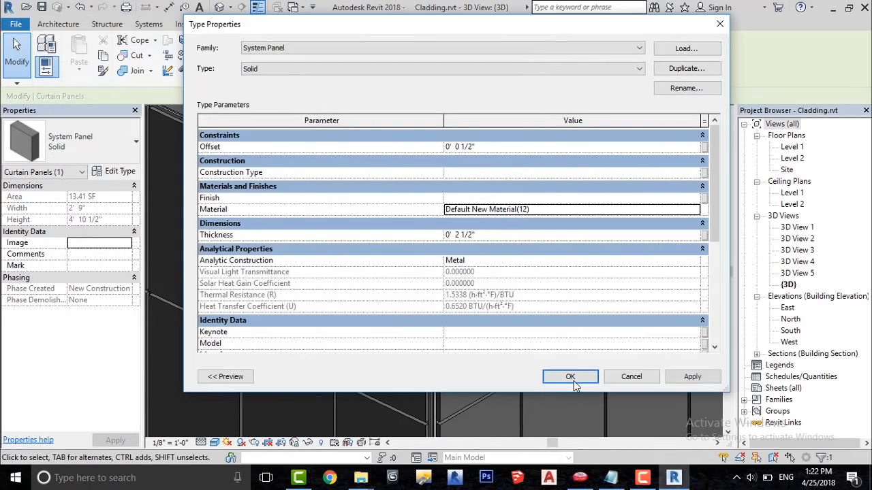
{"action": "left_click", "coordinate": [571, 377]}
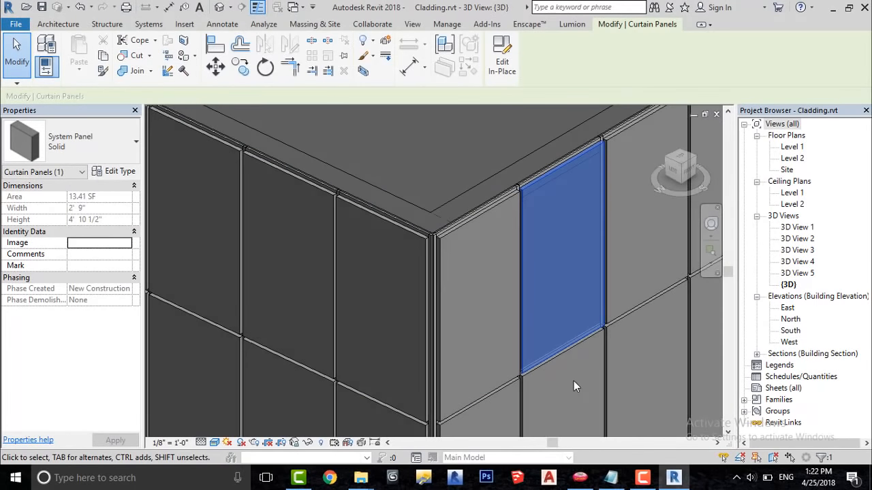
{"action": "key", "text": "Escape"}
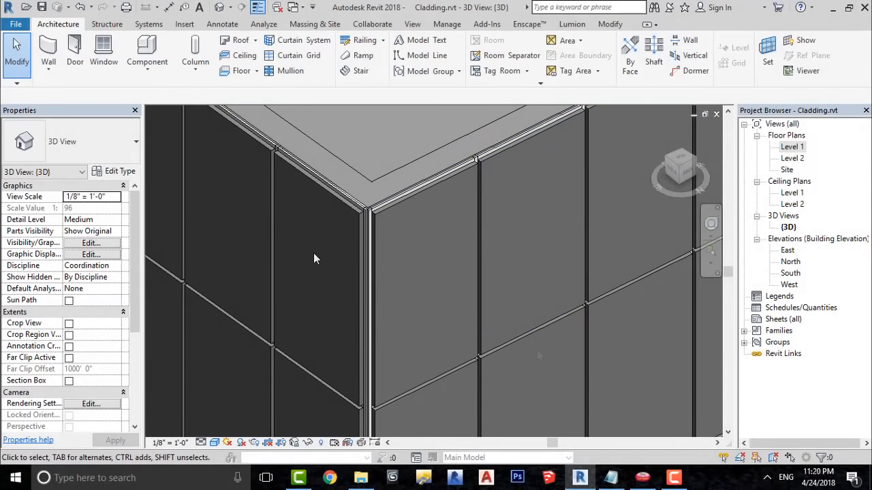
- Give the corner's 1" Square rectangular mullion type a new Black material using the matte wall paint appearance
{"action": "scroll", "coordinate": [407, 196], "scroll_direction": "up", "scroll_amount": 5}
{"action": "key", "text": "Tab"}
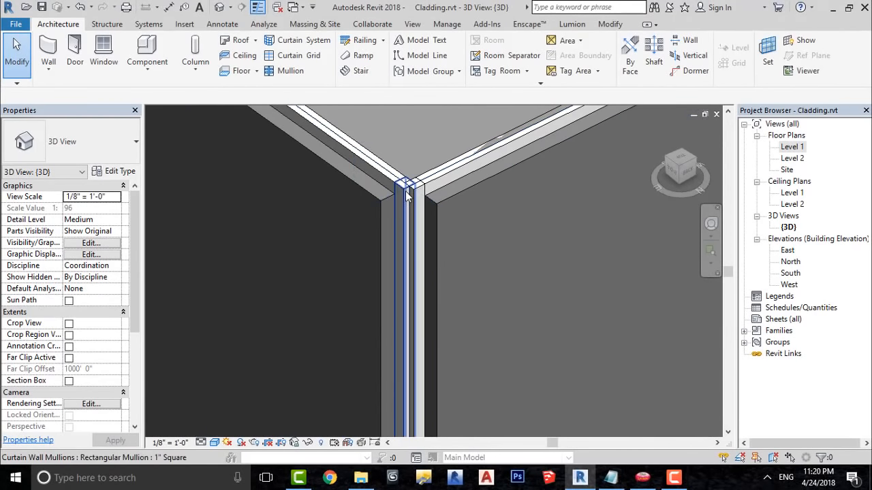
{"action": "left_click", "coordinate": [407, 195]}
{"action": "left_click", "coordinate": [116, 171]}
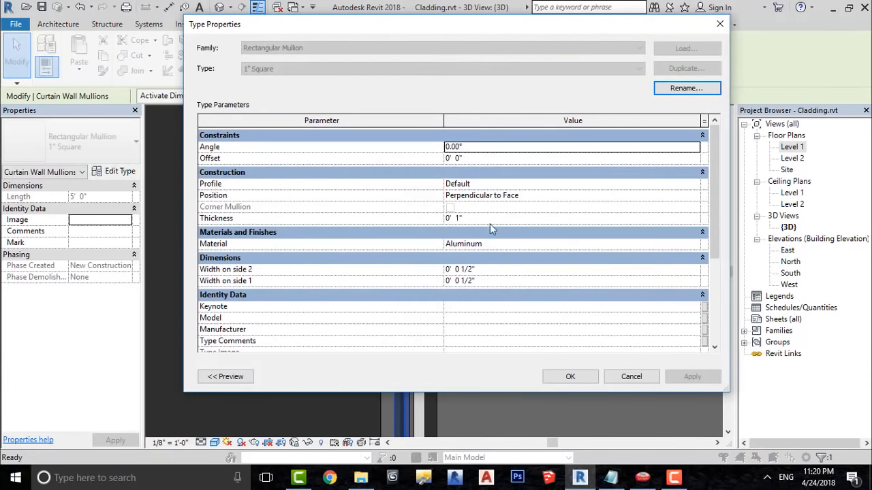
{"action": "left_click", "coordinate": [697, 245]}
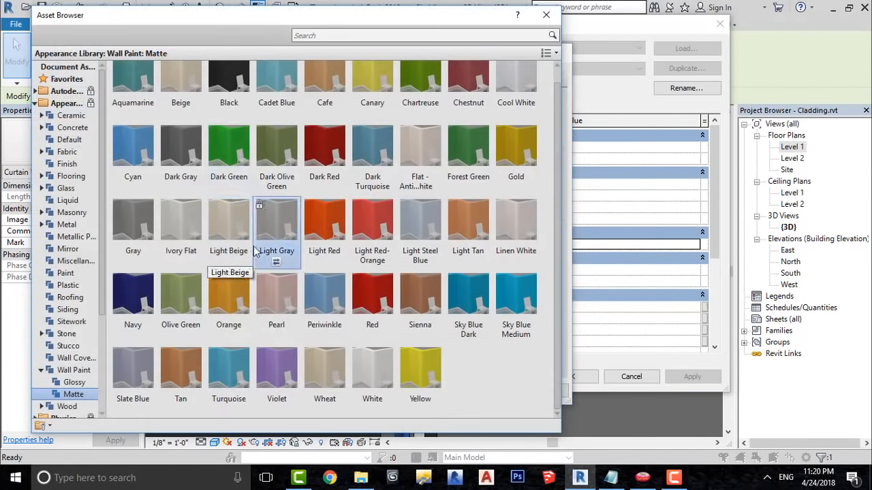
{"action": "scroll", "coordinate": [227, 125], "scroll_direction": "up", "scroll_amount": 1}
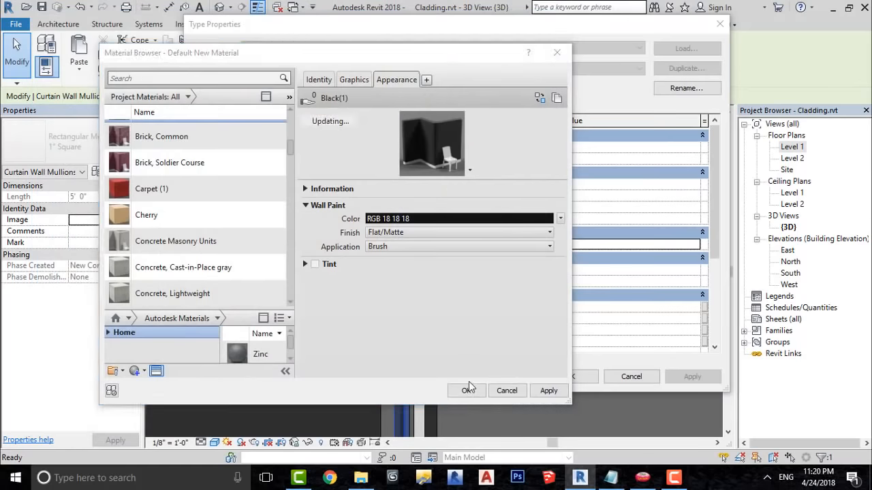
{"action": "left_click", "coordinate": [468, 384]}
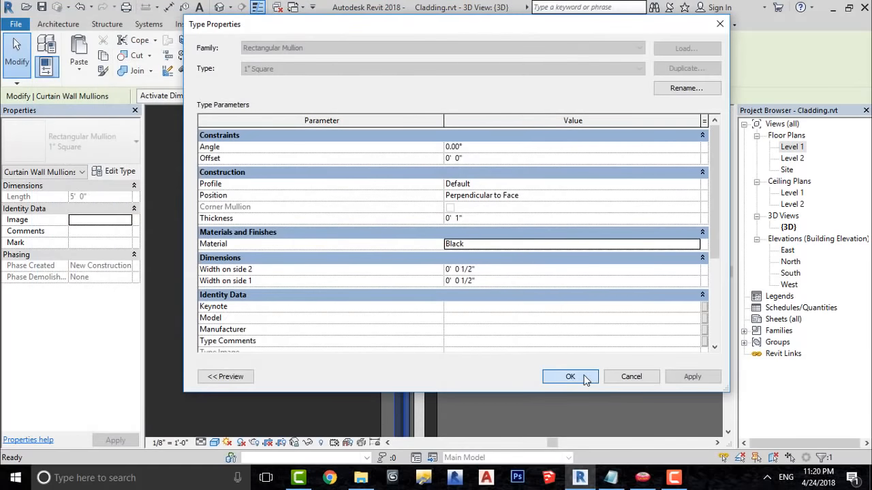
{"action": "left_click", "coordinate": [584, 376]}
{"action": "left_click", "coordinate": [498, 365]}
- Preview the clad building corner with the Ray Trace visual style and close the preview
{"action": "scroll", "coordinate": [484, 268], "scroll_direction": "down", "scroll_amount": 5}
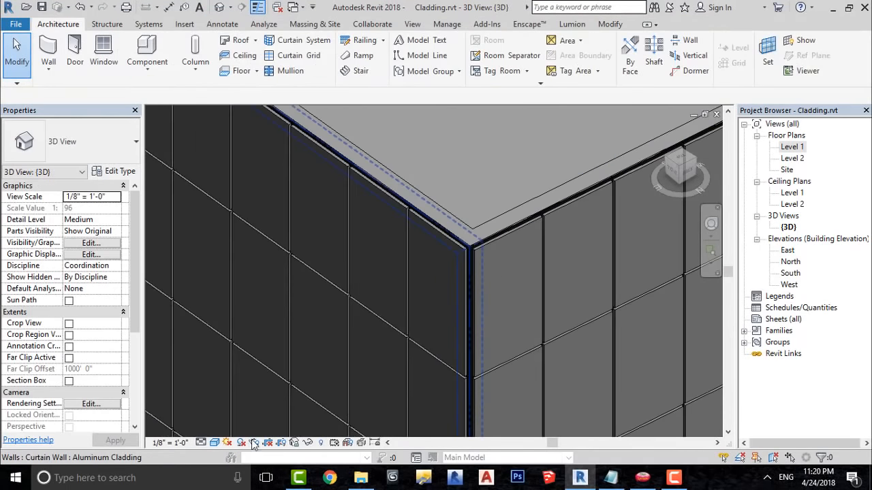
{"action": "left_click", "coordinate": [215, 443]}
{"action": "left_click", "coordinate": [246, 430]}
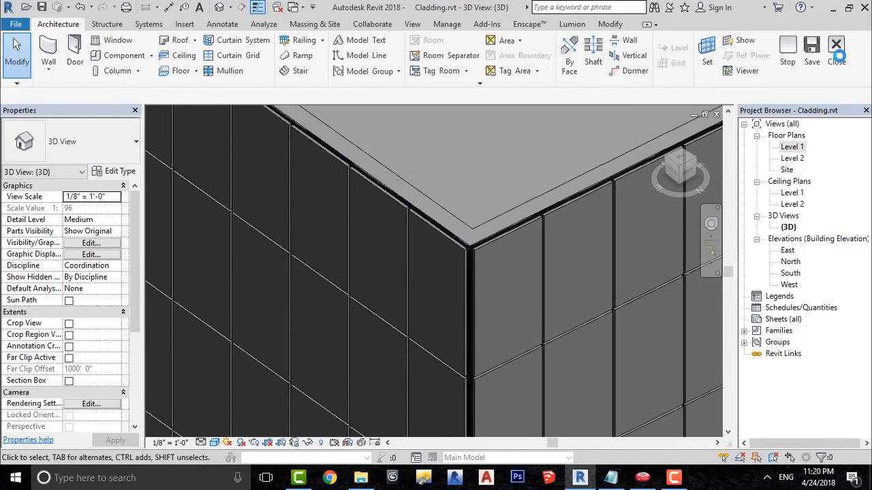
{"action": "left_click", "coordinate": [836, 56]}
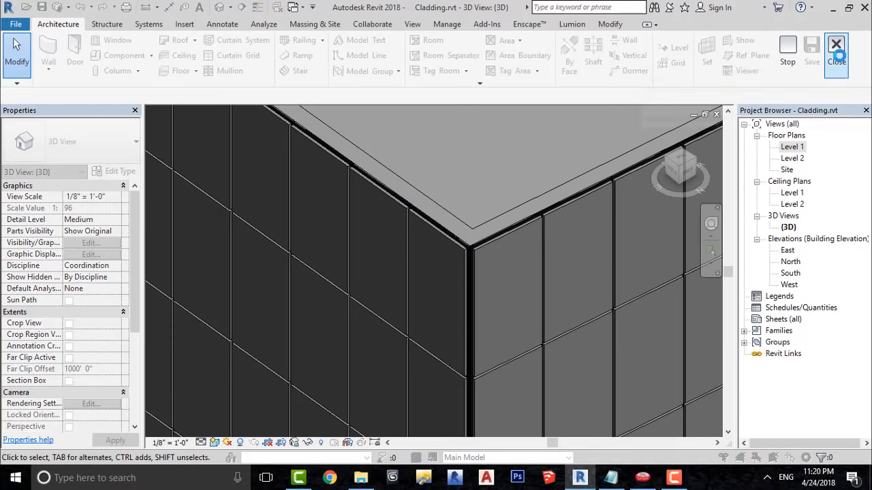
- Set the 3D view's visual style to Realistic and examine the black mullions where the cladding walls meet at the roof corner
{"action": "left_click", "coordinate": [214, 442]}
{"action": "left_click", "coordinate": [231, 416]}
{"action": "scroll", "coordinate": [484, 239], "scroll_direction": "up", "scroll_amount": 3}
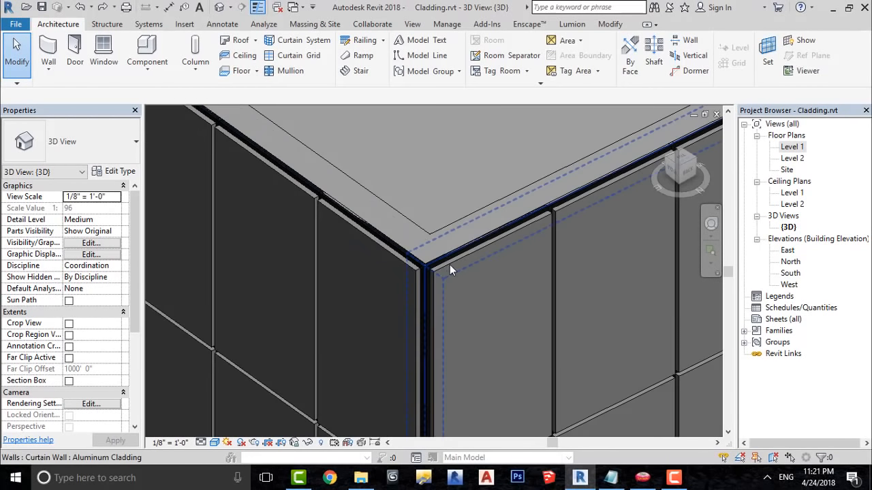
{"action": "key", "text": "Tab"}
{"action": "left_click", "coordinate": [449, 266]}
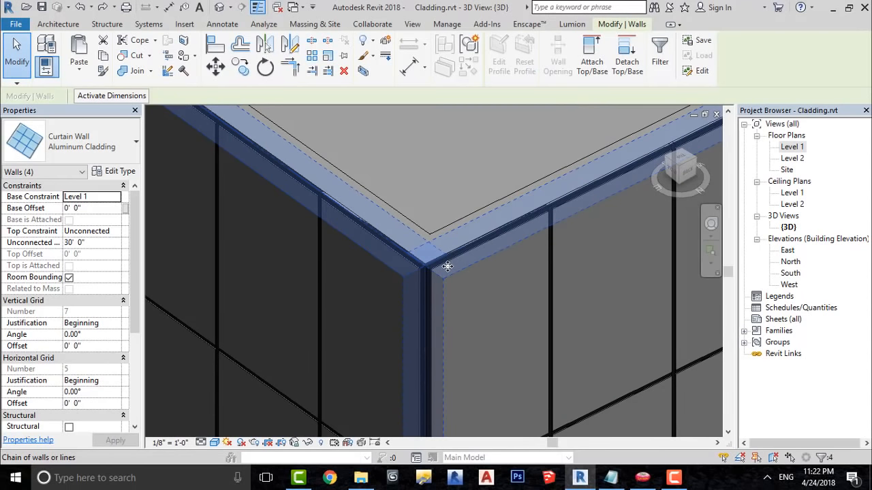
{"action": "key", "text": "Escape"}
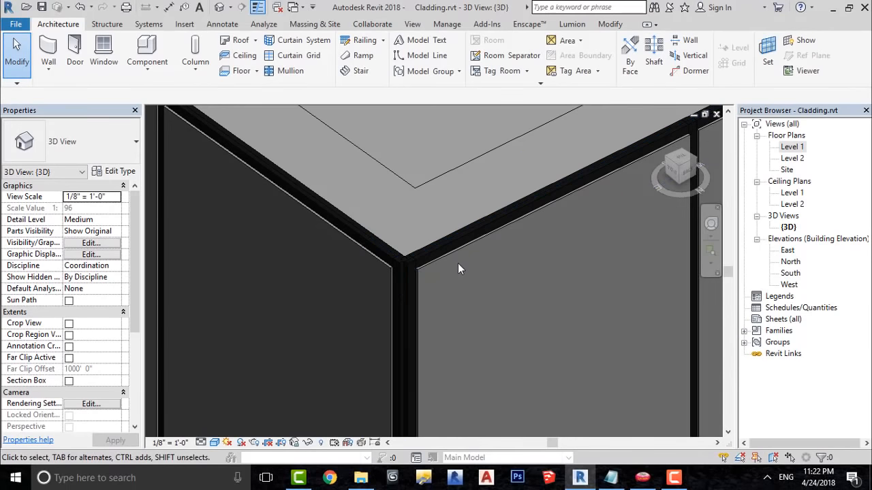
{"action": "scroll", "coordinate": [457, 269], "scroll_direction": "down", "scroll_amount": 10}
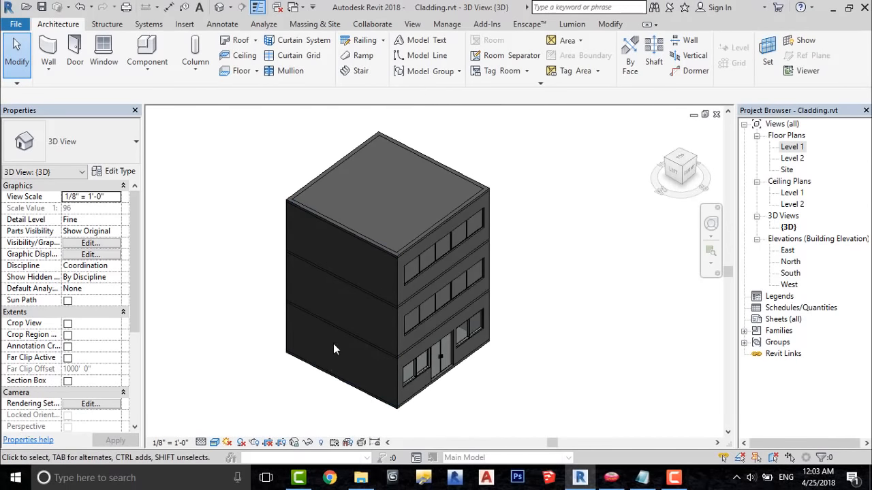
- On the Level 1 floor plan, draw a rectangle of 30'-0" high Aluminum Cladding curtain walls around the building's outer corners
{"action": "middle_click_drag", "start_coordinate": [333, 344], "coordinate": [381, 296], "text": "shift"}
{"action": "scroll", "coordinate": [470, 392], "scroll_direction": "up", "scroll_amount": 3}
{"action": "scroll", "coordinate": [470, 392], "scroll_direction": "down", "scroll_amount": 3}
{"action": "middle_click_drag", "start_coordinate": [470, 392], "coordinate": [408, 336], "text": "shift"}
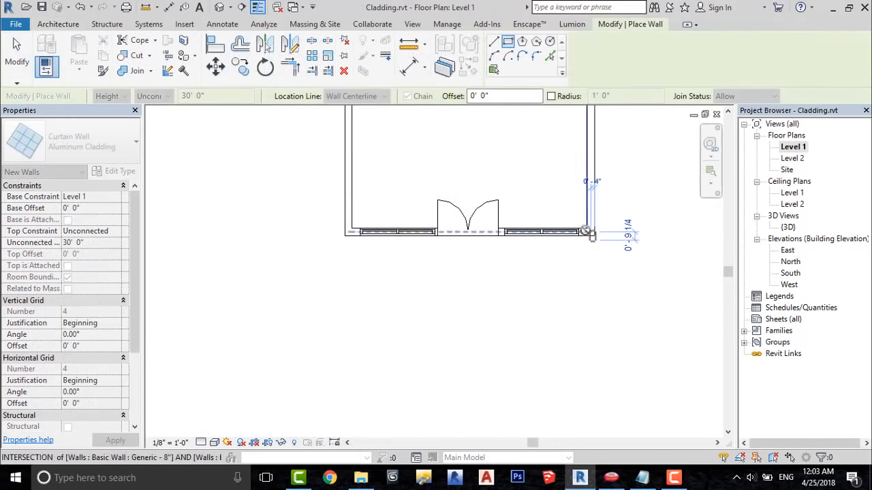
{"action": "scroll", "coordinate": [592, 233], "scroll_direction": "down", "scroll_amount": 1}
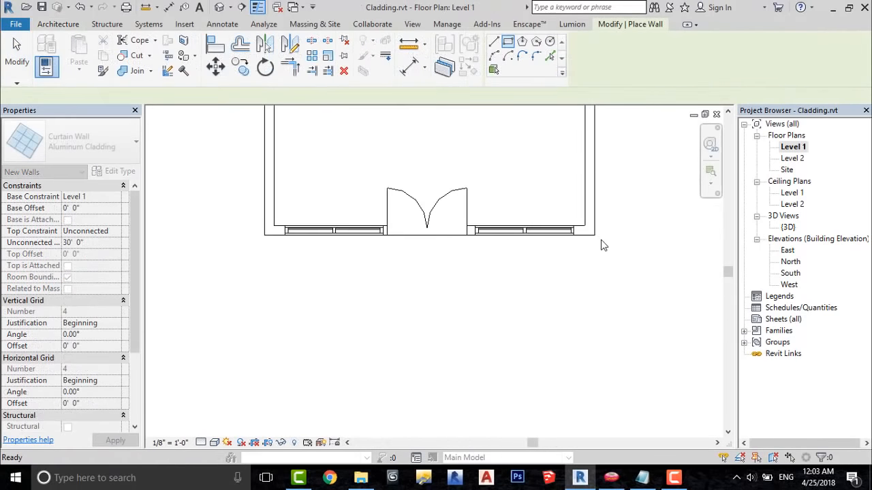
{"action": "left_click", "coordinate": [589, 233]}
{"action": "scroll", "coordinate": [517, 286], "scroll_direction": "down", "scroll_amount": 3}
{"action": "scroll", "coordinate": [447, 212], "scroll_direction": "up", "scroll_amount": 4}
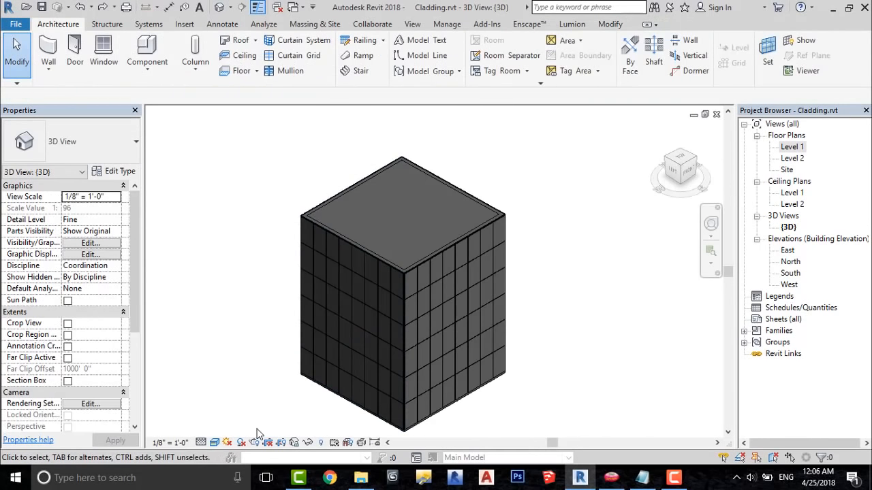
- Switch the 3D view to Wireframe and open the front cladding wall's profile for editing in the Front orientation
{"action": "left_click", "coordinate": [214, 443]}
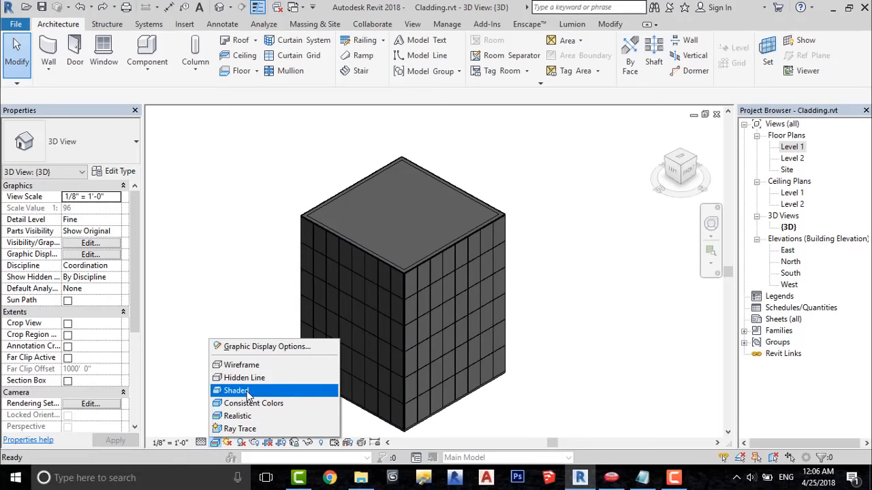
{"action": "left_click", "coordinate": [245, 366]}
{"action": "scroll", "coordinate": [373, 199], "scroll_direction": "up", "scroll_amount": 5}
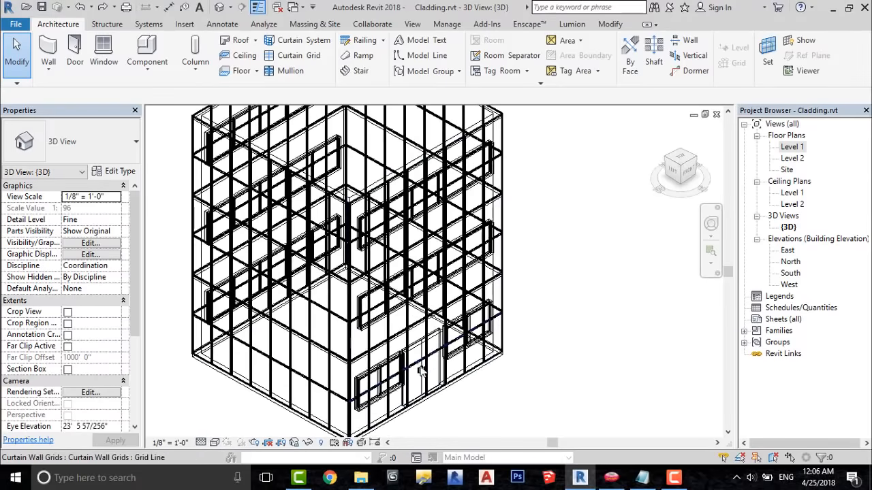
{"action": "left_click", "coordinate": [373, 199]}
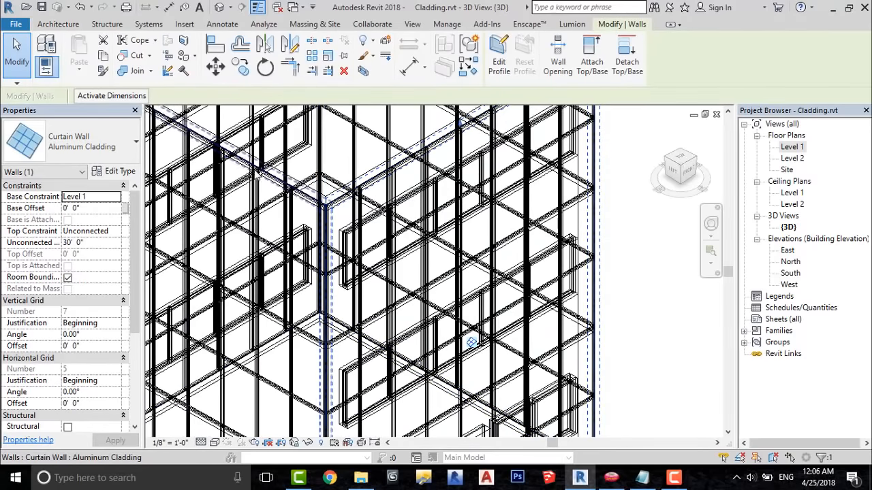
{"action": "left_click", "coordinate": [499, 58]}
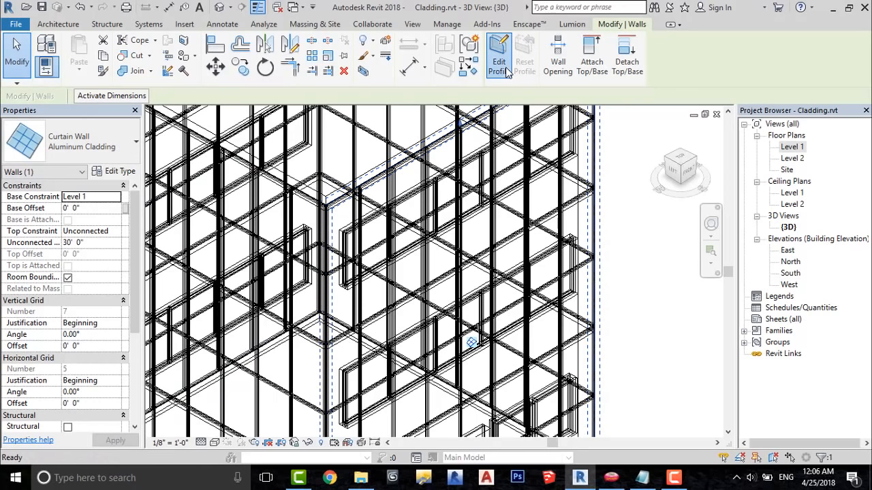
{"action": "left_click", "coordinate": [687, 172]}
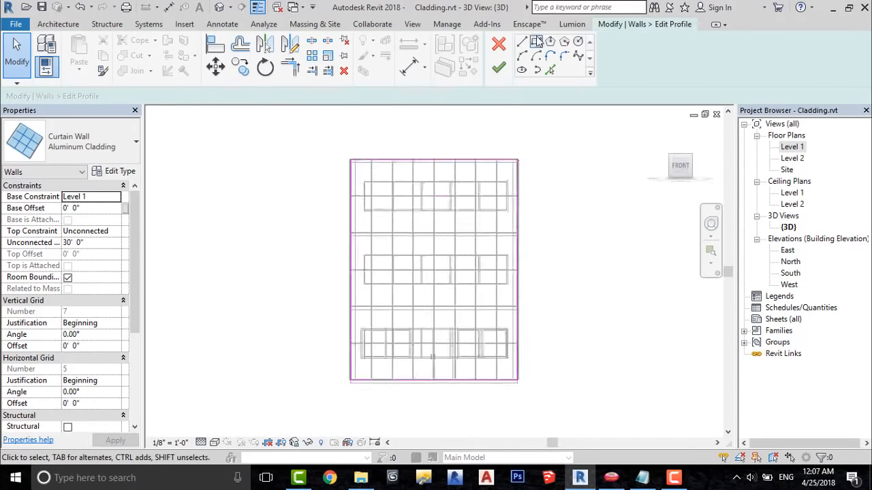
- Sketch a rectangular opening about 19'-6" by 4'-0" in the profile around the top-floor window row
{"action": "scroll", "coordinate": [393, 163], "scroll_direction": "up", "scroll_amount": 5}
{"action": "left_click", "coordinate": [321, 175]}
{"action": "scroll", "coordinate": [292, 210], "scroll_direction": "down", "scroll_amount": 4}
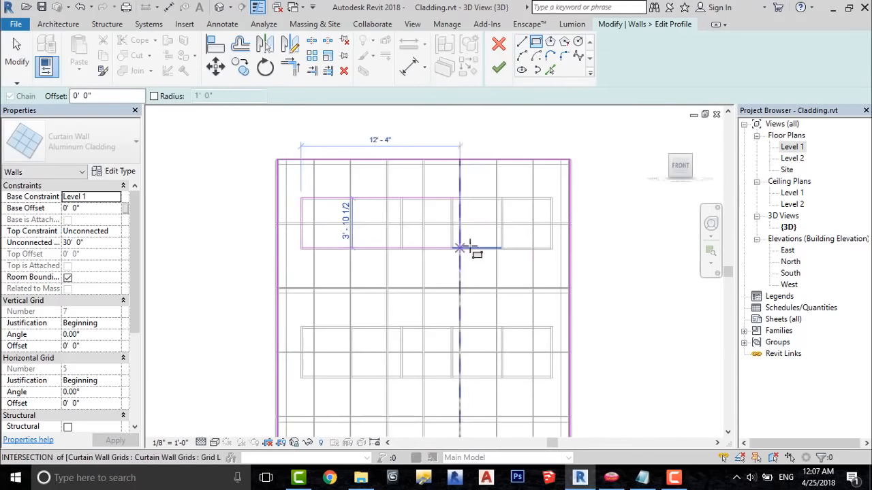
{"action": "scroll", "coordinate": [497, 254], "scroll_direction": "up", "scroll_amount": 4}
{"action": "left_click", "coordinate": [638, 239]}
{"action": "scroll", "coordinate": [578, 201], "scroll_direction": "down", "scroll_amount": 4}
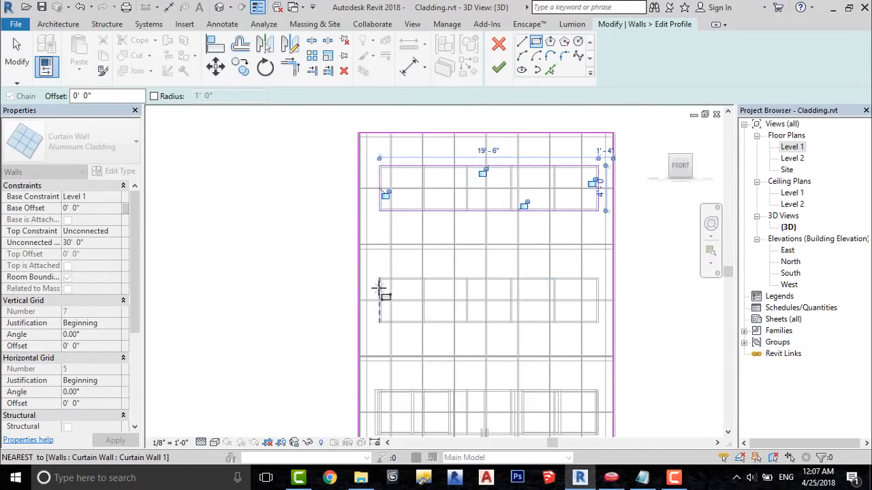
- Sketch a rectangular opening about 19'-6" by 4'-0" in the profile around the middle-floor window row
{"action": "scroll", "coordinate": [379, 290], "scroll_direction": "up", "scroll_amount": 5}
{"action": "left_click", "coordinate": [382, 253]}
{"action": "scroll", "coordinate": [363, 257], "scroll_direction": "down", "scroll_amount": 4}
{"action": "scroll", "coordinate": [646, 310], "scroll_direction": "up", "scroll_amount": 3}
{"action": "left_click", "coordinate": [659, 317]}
{"action": "scroll", "coordinate": [522, 170], "scroll_direction": "down", "scroll_amount": 4}
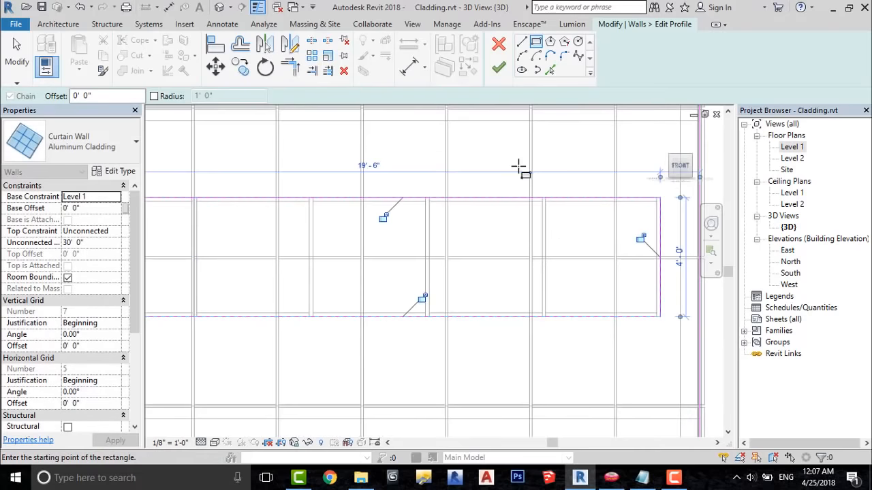
- Sketch the left side of the entrance opening as a vertical line from the profile's base to the ground-floor window head
{"action": "scroll", "coordinate": [402, 308], "scroll_direction": "up", "scroll_amount": 5}
{"action": "left_click", "coordinate": [522, 42]}
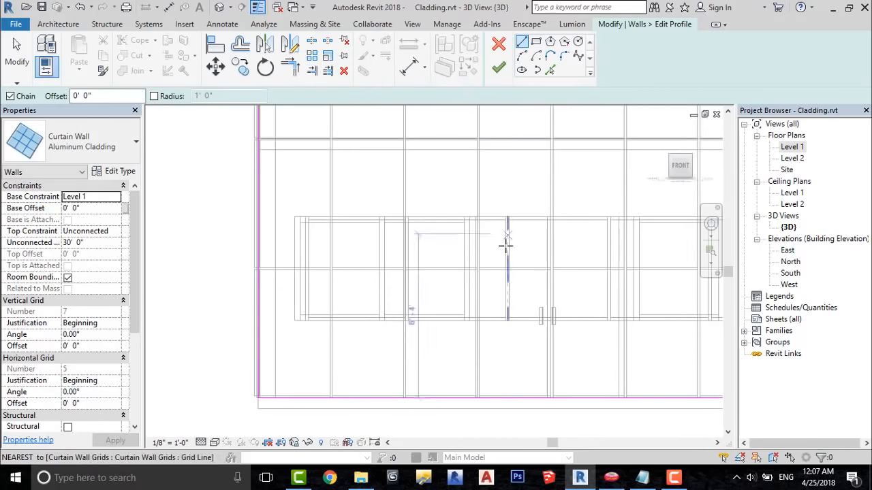
{"action": "scroll", "coordinate": [482, 382], "scroll_direction": "up", "scroll_amount": 3}
{"action": "scroll", "coordinate": [476, 418], "scroll_direction": "up", "scroll_amount": 2}
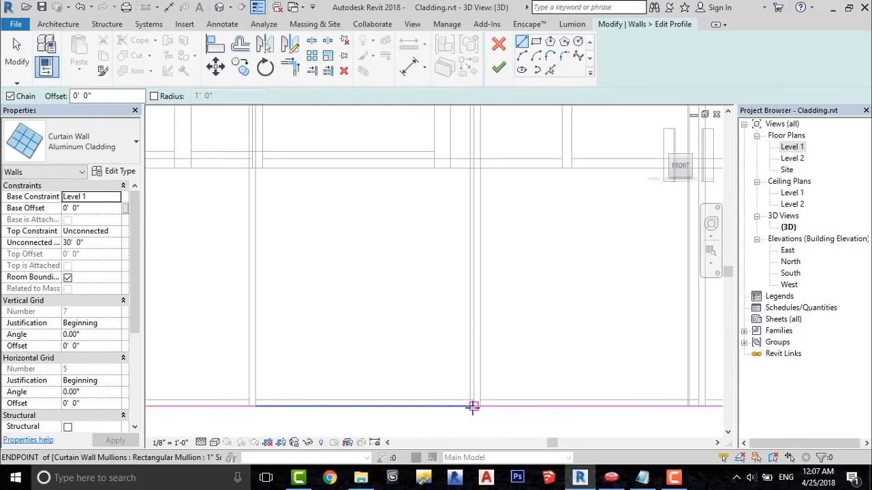
{"action": "left_click", "coordinate": [473, 408]}
{"action": "scroll", "coordinate": [472, 411], "scroll_direction": "down", "scroll_amount": 1}
{"action": "scroll", "coordinate": [466, 243], "scroll_direction": "down", "scroll_amount": 3}
{"action": "middle_click_drag", "start_coordinate": [470, 163], "coordinate": [473, 344]}
{"action": "scroll", "coordinate": [462, 247], "scroll_direction": "up", "scroll_amount": 2}
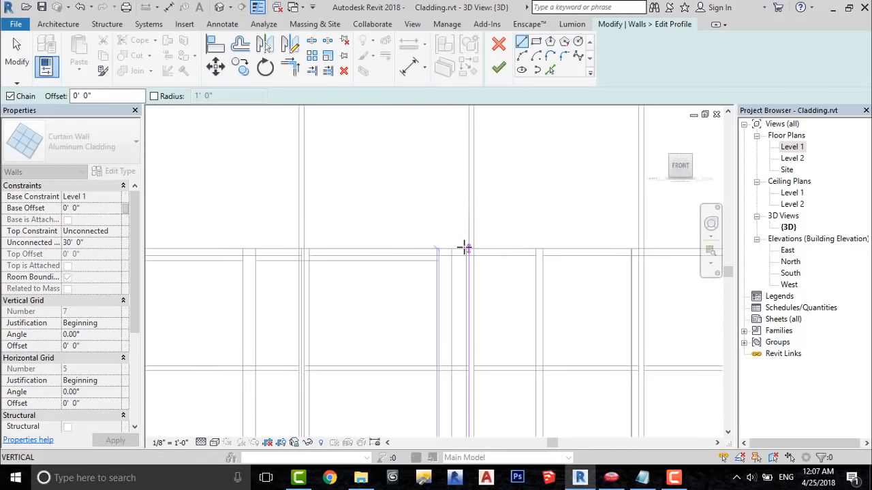
{"action": "left_click", "coordinate": [381, 249]}
- Sketch the top and right side of the entrance opening down to the base and trim the base line out of the doorway
{"action": "scroll", "coordinate": [407, 250], "scroll_direction": "down", "scroll_amount": 2}
{"action": "middle_click_drag", "start_coordinate": [650, 260], "coordinate": [498, 206]}
{"action": "scroll", "coordinate": [498, 204], "scroll_direction": "up", "scroll_amount": 2}
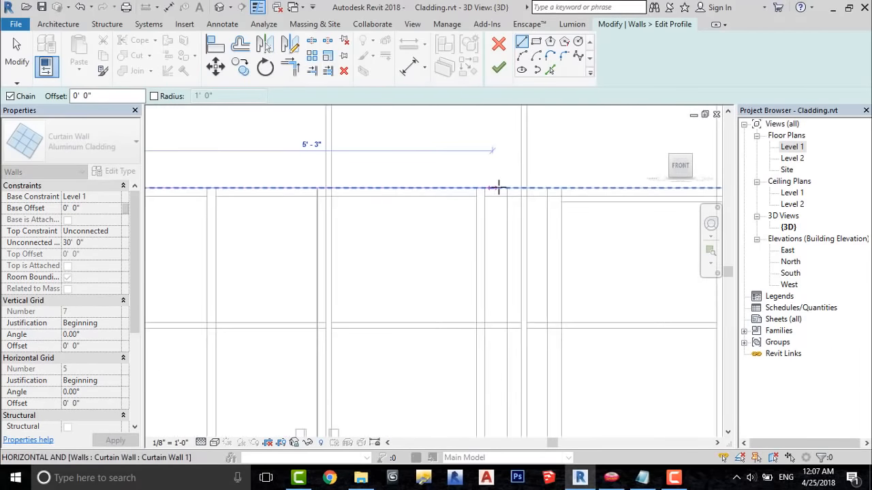
{"action": "left_click", "coordinate": [527, 187]}
{"action": "scroll", "coordinate": [535, 166], "scroll_direction": "down", "scroll_amount": 3}
{"action": "middle_click_drag", "start_coordinate": [549, 355], "coordinate": [539, 271]}
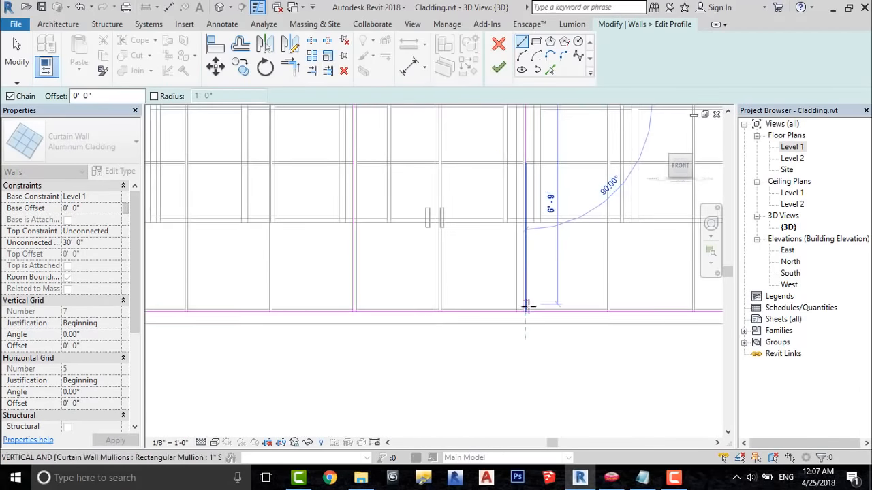
{"action": "left_click", "coordinate": [525, 311]}
{"action": "key", "text": "Escape"}
{"action": "middle_click_drag", "start_coordinate": [424, 241], "coordinate": [415, 303]}
{"action": "left_click", "coordinate": [311, 56]}
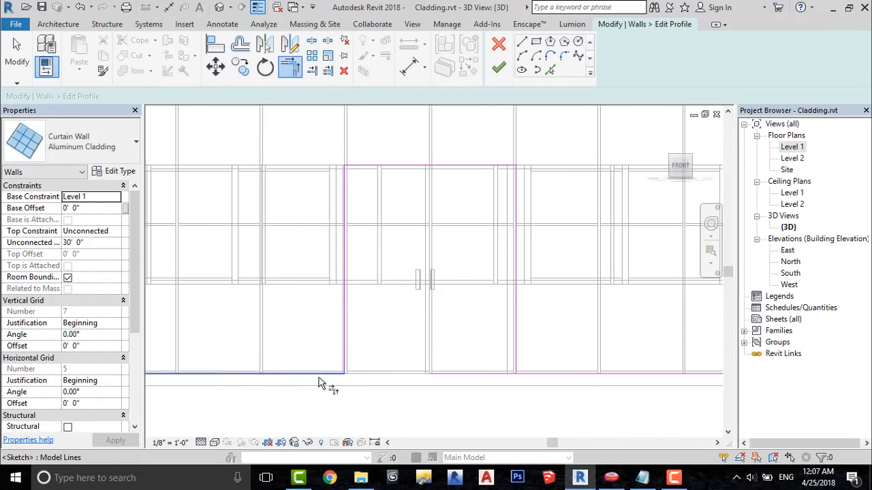
- Sketch a rectangular opening about 6'-10" wide around the ground-floor windows to the right of the entrance
{"action": "left_click", "coordinate": [536, 42]}
{"action": "middle_click_drag", "start_coordinate": [546, 183], "coordinate": [331, 226]}
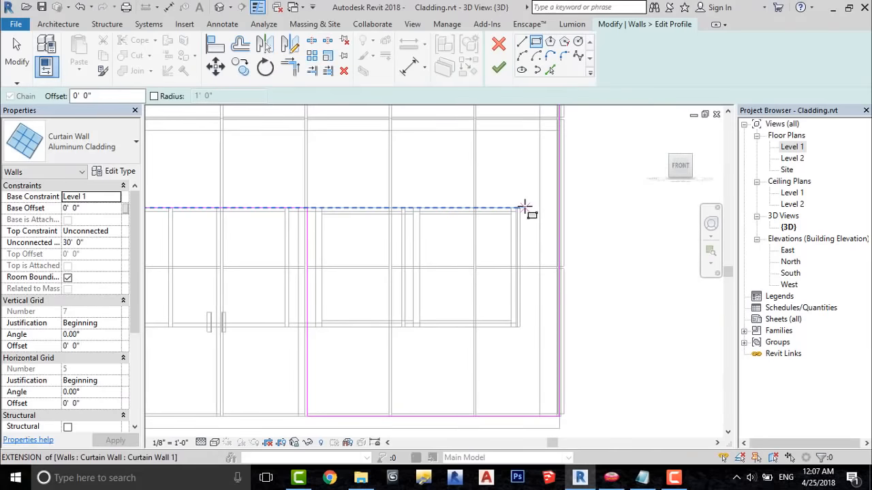
{"action": "left_click", "coordinate": [519, 206]}
{"action": "scroll", "coordinate": [354, 296], "scroll_direction": "up", "scroll_amount": 2}
{"action": "left_click", "coordinate": [290, 343]}
{"action": "scroll", "coordinate": [172, 235], "scroll_direction": "down", "scroll_amount": 2}
- Sketch a rectangular opening about 4'-0" high around the ground-floor windows to the left of the entrance and end the rectangle command
{"action": "middle_click_drag", "start_coordinate": [172, 235], "coordinate": [411, 275]}
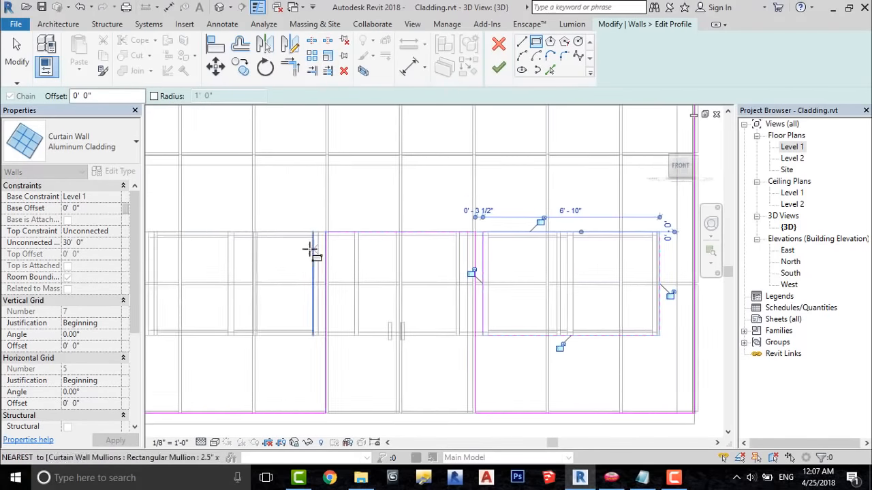
{"action": "scroll", "coordinate": [309, 249], "scroll_direction": "up", "scroll_amount": 2}
{"action": "left_click", "coordinate": [328, 220]}
{"action": "scroll", "coordinate": [335, 221], "scroll_direction": "down", "scroll_amount": 1}
{"action": "middle_click_drag", "start_coordinate": [301, 240], "coordinate": [512, 246]}
{"action": "left_click", "coordinate": [341, 346]}
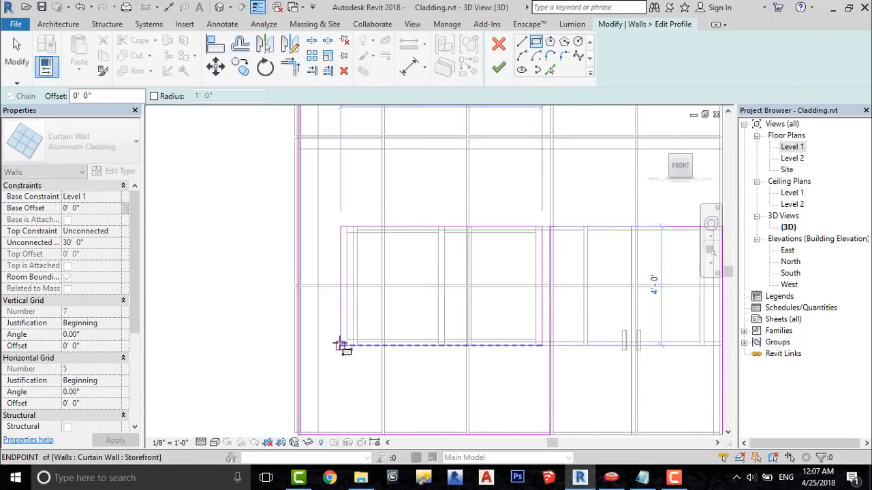
{"action": "right_click", "coordinate": [233, 211]}
{"action": "left_click", "coordinate": [233, 213]}
{"action": "scroll", "coordinate": [234, 214], "scroll_direction": "down", "scroll_amount": 2}
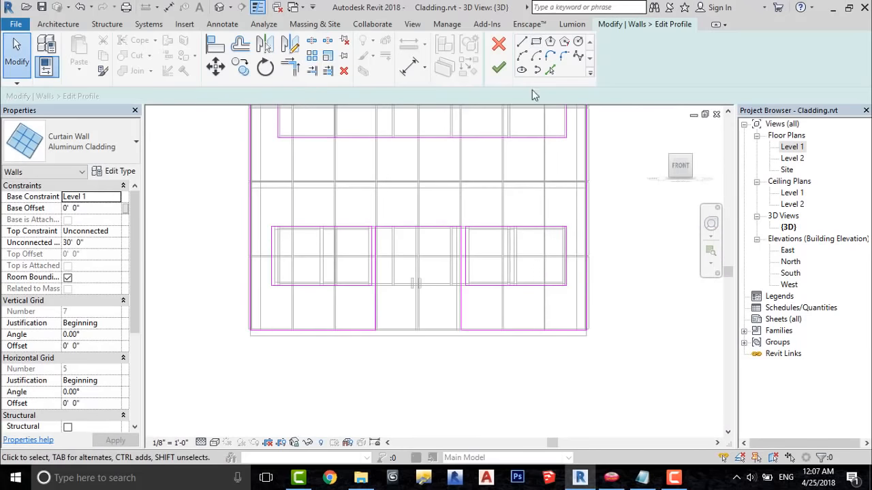
- Finish the front wall's profile edit and show the 3D view in Consistent Colors at an angle to the facade
{"action": "left_click", "coordinate": [501, 67]}
{"action": "left_click", "coordinate": [214, 443]}
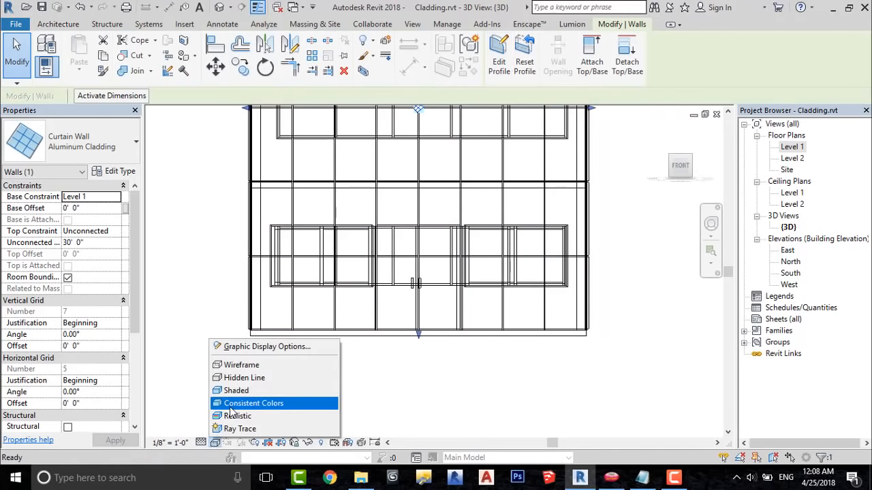
{"action": "left_click", "coordinate": [240, 403]}
{"action": "key", "text": "Escape"}
{"action": "middle_click_drag", "start_coordinate": [310, 310], "coordinate": [394, 380], "text": "shift"}
{"action": "scroll", "coordinate": [408, 150], "scroll_direction": "up", "scroll_amount": 3}
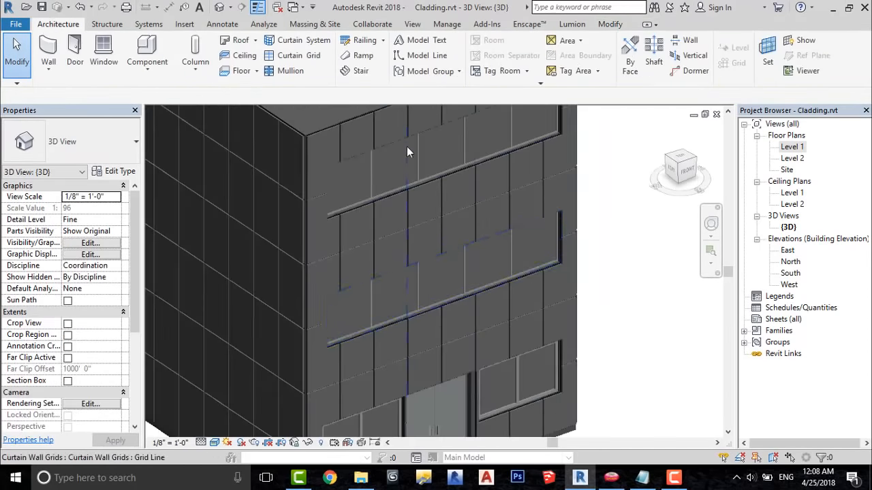
- Examine the front facade's cladding around the entrance, the ground-floor windows and the corner of the middle-storey window opening
{"action": "scroll", "coordinate": [451, 402], "scroll_direction": "up", "scroll_amount": 3}
{"action": "scroll", "coordinate": [452, 374], "scroll_direction": "down", "scroll_amount": 3}
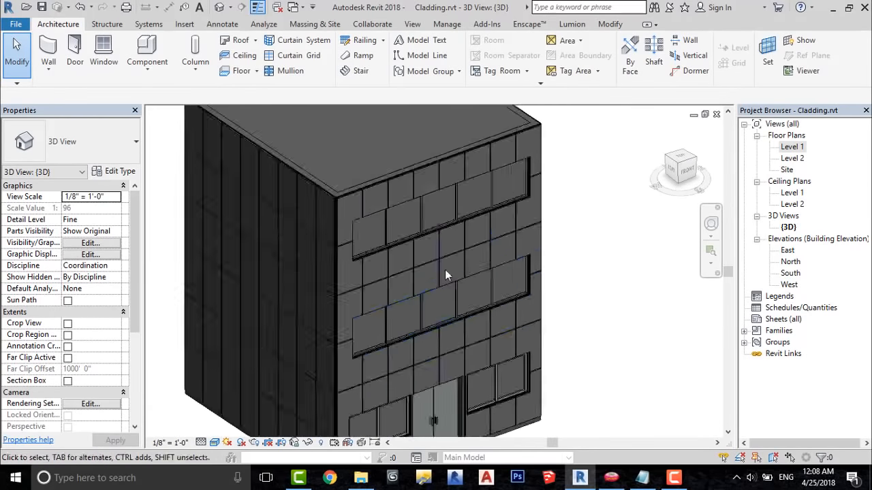
{"action": "scroll", "coordinate": [357, 186], "scroll_direction": "up", "scroll_amount": 2}
{"action": "scroll", "coordinate": [366, 180], "scroll_direction": "down", "scroll_amount": 2}
{"action": "scroll", "coordinate": [366, 180], "scroll_direction": "down", "scroll_amount": 1}
{"action": "mouse_move", "coordinate": [272, 320]}
{"action": "middle_mouse_down", "text": "shift"}
{"action": "mouse_move", "coordinate": [415, 304]}
{"action": "mouse_move", "coordinate": [310, 297]}
{"action": "mouse_move", "coordinate": [284, 314]}
{"action": "middle_mouse_up", "text": "shift"}
{"action": "scroll", "coordinate": [397, 372], "scroll_direction": "up", "scroll_amount": 4}
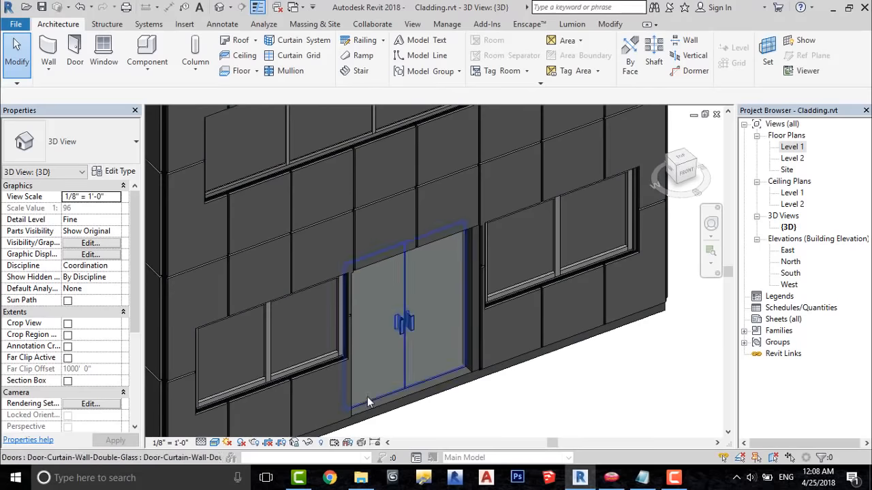
{"action": "scroll", "coordinate": [310, 409], "scroll_direction": "up", "scroll_amount": 1}
{"action": "scroll", "coordinate": [309, 368], "scroll_direction": "down", "scroll_amount": 2}
{"action": "middle_click_drag", "start_coordinate": [379, 248], "coordinate": [377, 325]}
{"action": "scroll", "coordinate": [605, 182], "scroll_direction": "up", "scroll_amount": 2}
{"action": "scroll", "coordinate": [605, 182], "scroll_direction": "up", "scroll_amount": 1}
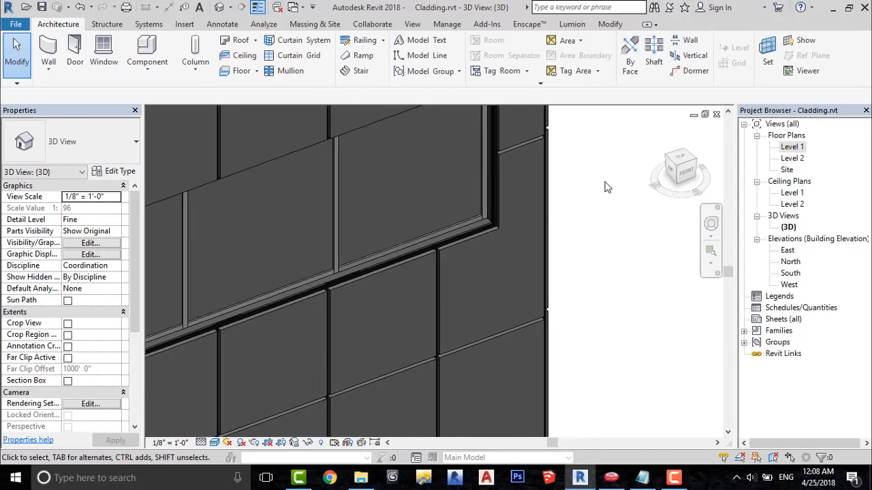
{"action": "scroll", "coordinate": [568, 156], "scroll_direction": "up", "scroll_amount": 3}
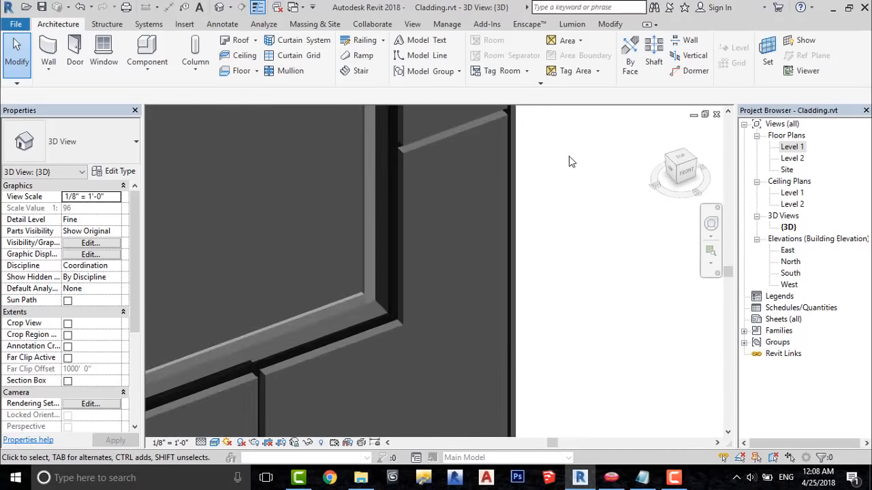
- Switch the 3D view to Hidden Line and inspect the mullion along the right edge of the middle-storey window opening
{"action": "key", "text": "Tab"}
{"action": "left_click", "coordinate": [396, 309]}
{"action": "left_click", "coordinate": [214, 443]}
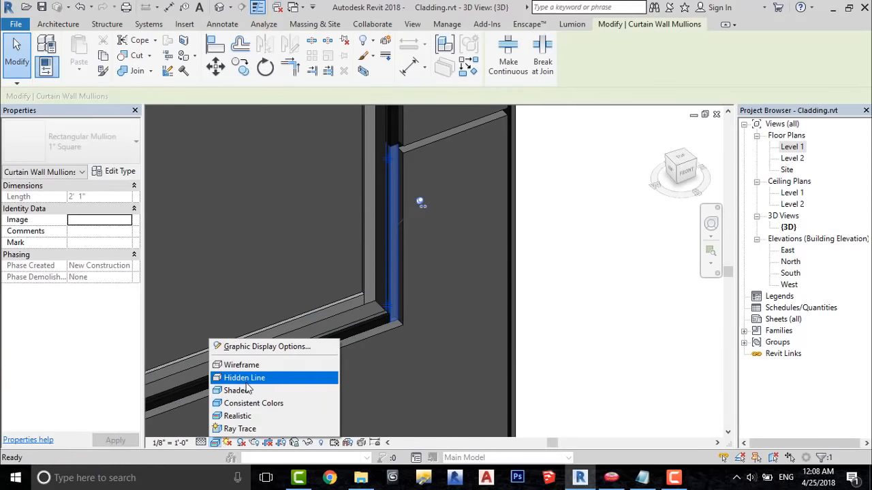
{"action": "left_click", "coordinate": [246, 379]}
{"action": "scroll", "coordinate": [568, 286], "scroll_direction": "down", "scroll_amount": 3}
{"action": "scroll", "coordinate": [536, 185], "scroll_direction": "up", "scroll_amount": 4}
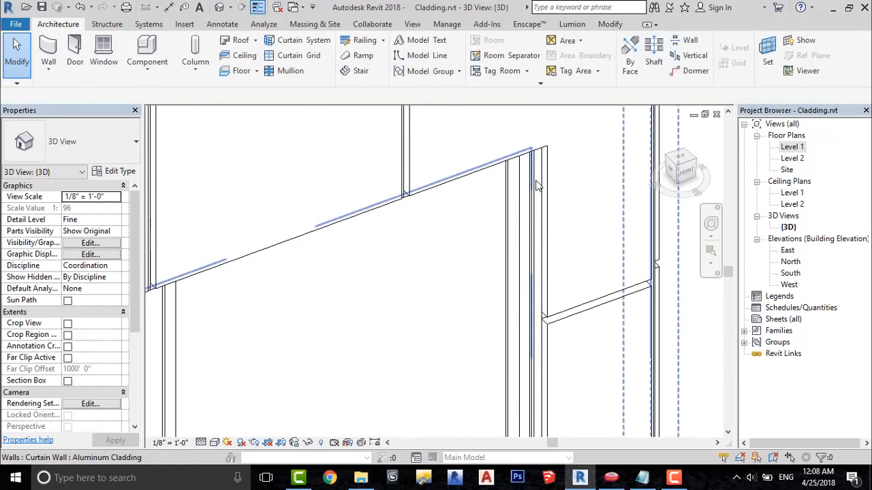
{"action": "left_click", "coordinate": [535, 191]}
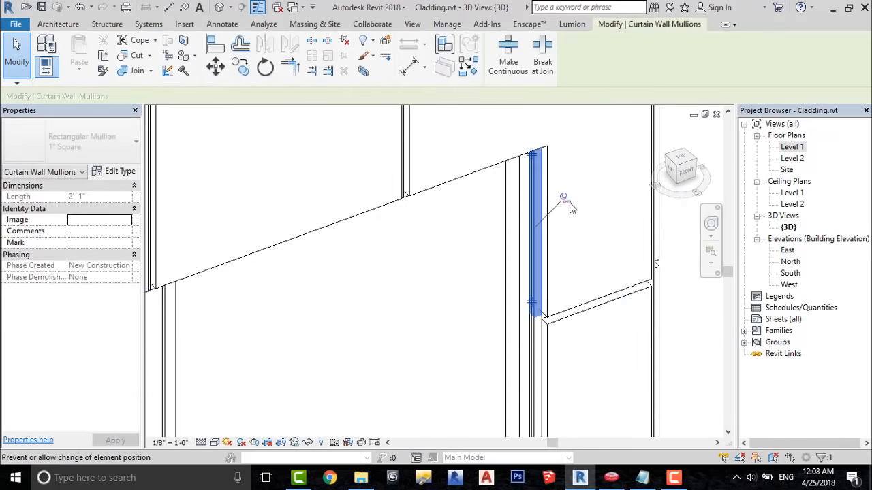
{"action": "key", "text": "Escape"}
{"action": "scroll", "coordinate": [562, 198], "scroll_direction": "down", "scroll_amount": 2}
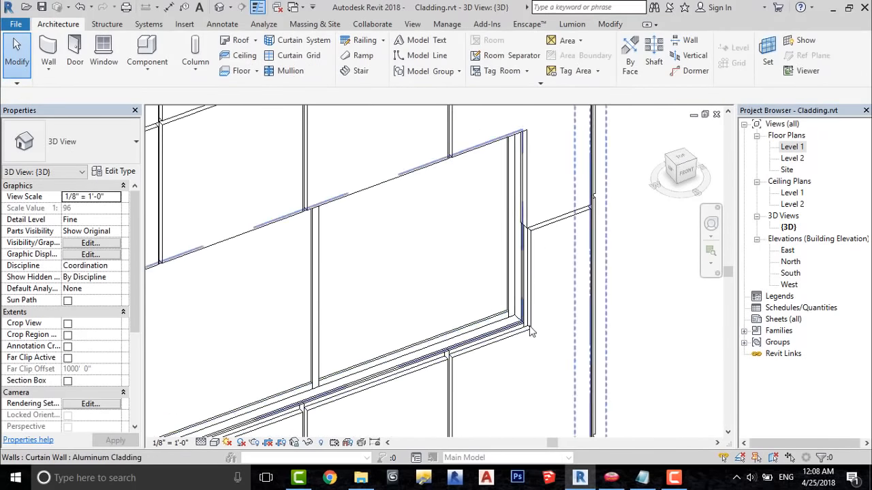
- Return the 3D view to a colored display and inspect the mullions around the lower right corner of the middle-storey window opening
{"action": "left_click", "coordinate": [214, 442]}
{"action": "left_click", "coordinate": [235, 414]}
{"action": "scroll", "coordinate": [512, 287], "scroll_direction": "up", "scroll_amount": 3}
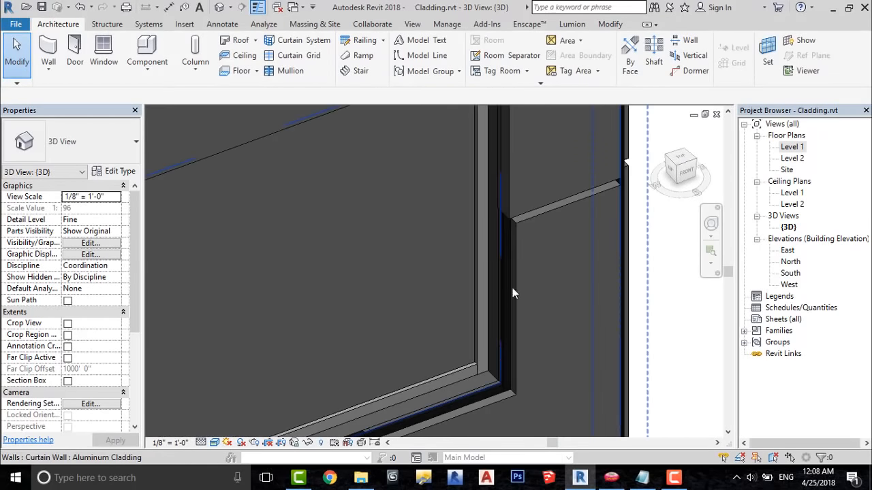
{"action": "left_click", "coordinate": [499, 346]}
{"action": "key", "text": "Escape"}
{"action": "scroll", "coordinate": [545, 250], "scroll_direction": "down", "scroll_amount": 3}
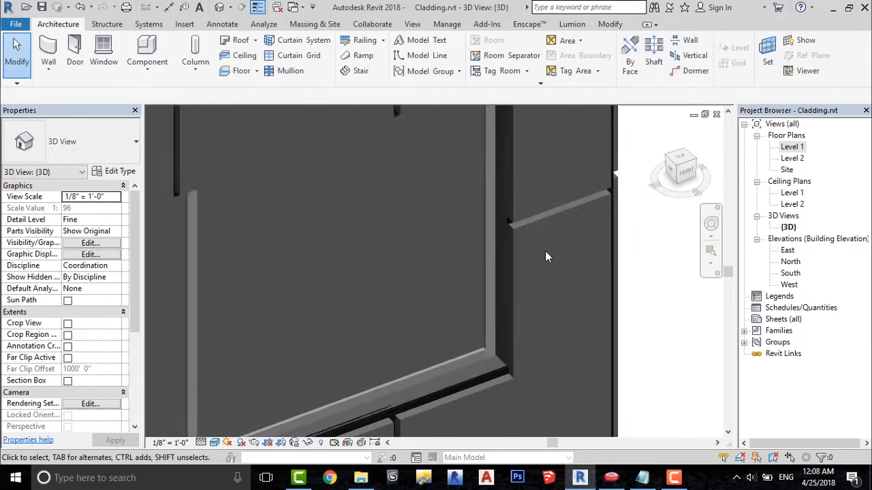
{"action": "scroll", "coordinate": [510, 323], "scroll_direction": "up", "scroll_amount": 3}
{"action": "left_click", "coordinate": [511, 323]}
{"action": "key", "text": "Escape"}
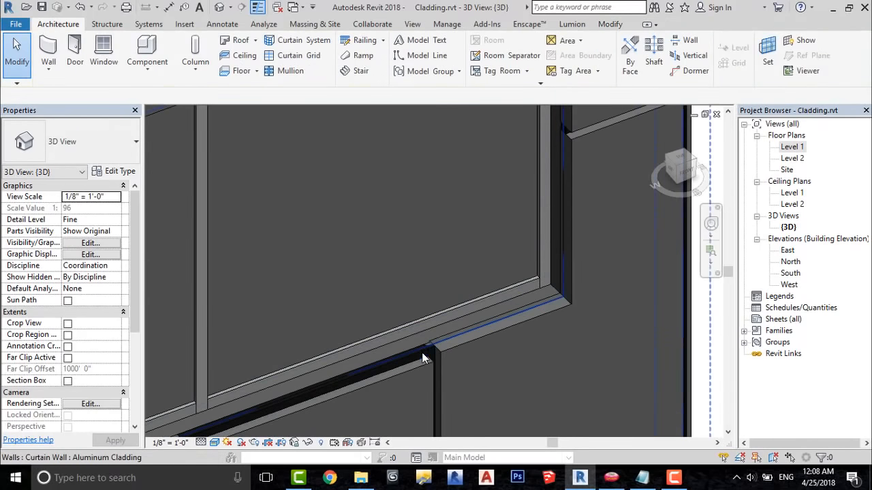
{"action": "left_click", "coordinate": [422, 357]}
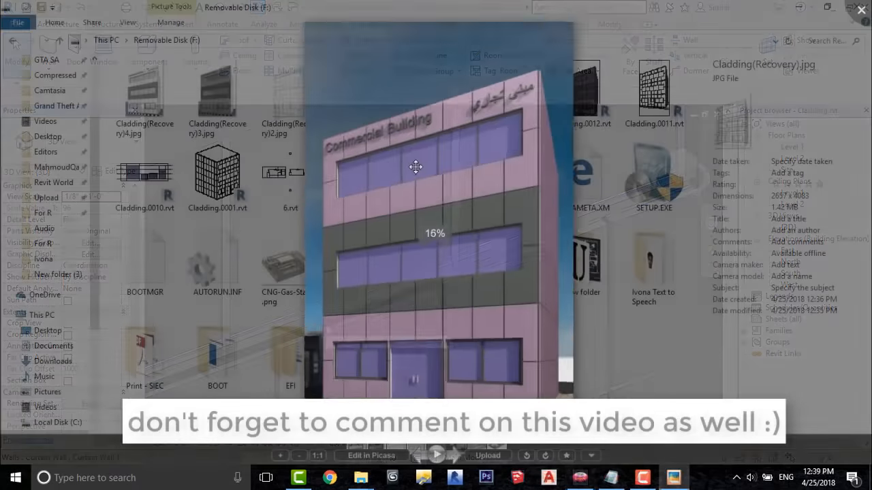
- Examine the finished rendering Final3.jpg in the picture viewer, from the upper sign and windows down to the entrance and the whole building
{"action": "scroll", "coordinate": [438, 173], "scroll_direction": "up", "scroll_amount": 2}
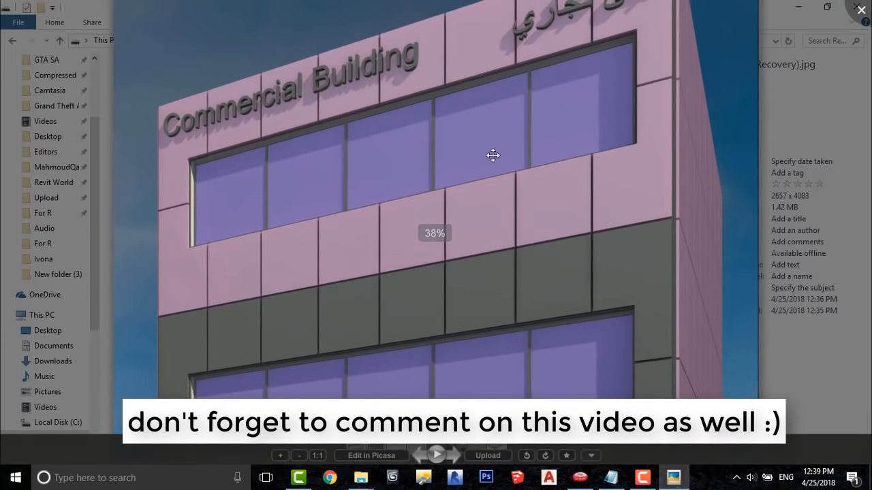
{"action": "left_click_drag", "start_coordinate": [583, 350], "coordinate": [576, 214]}
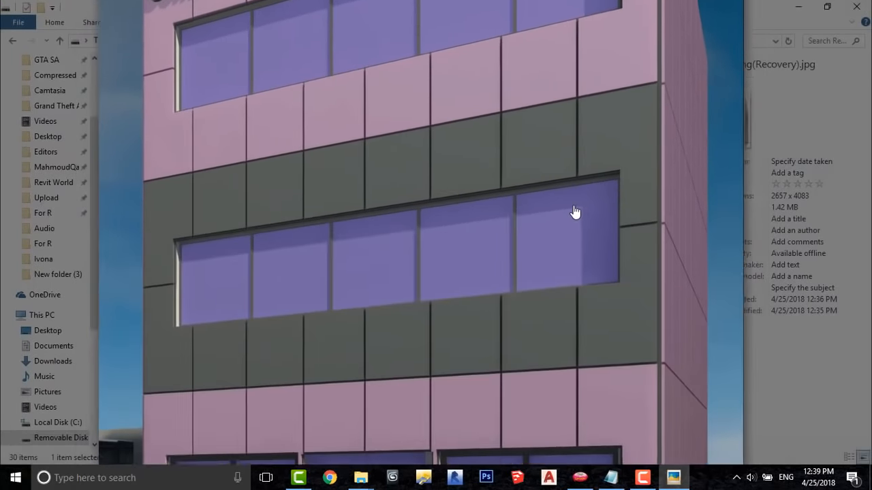
{"action": "left_click_drag", "start_coordinate": [596, 376], "coordinate": [582, 197]}
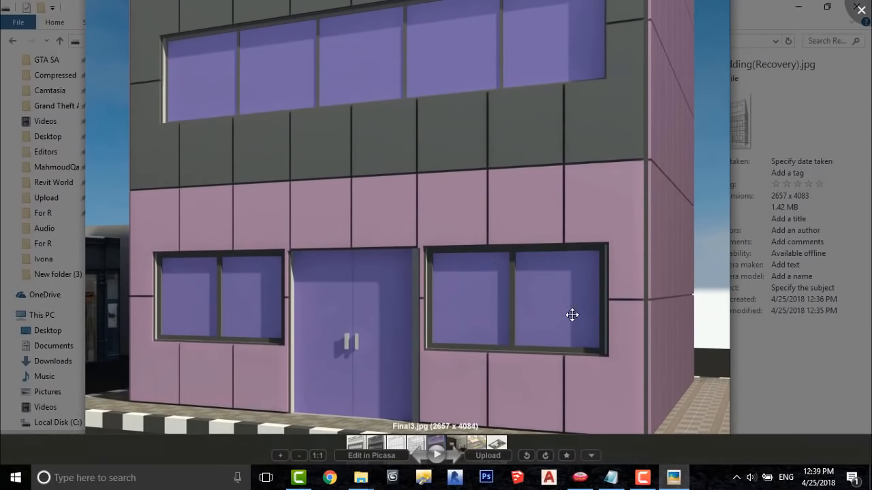
{"action": "mouse_move", "coordinate": [570, 315]}
{"action": "left_mouse_down"}
{"action": "mouse_move", "coordinate": [671, 297]}
{"action": "mouse_move", "coordinate": [579, 307]}
{"action": "left_mouse_up"}
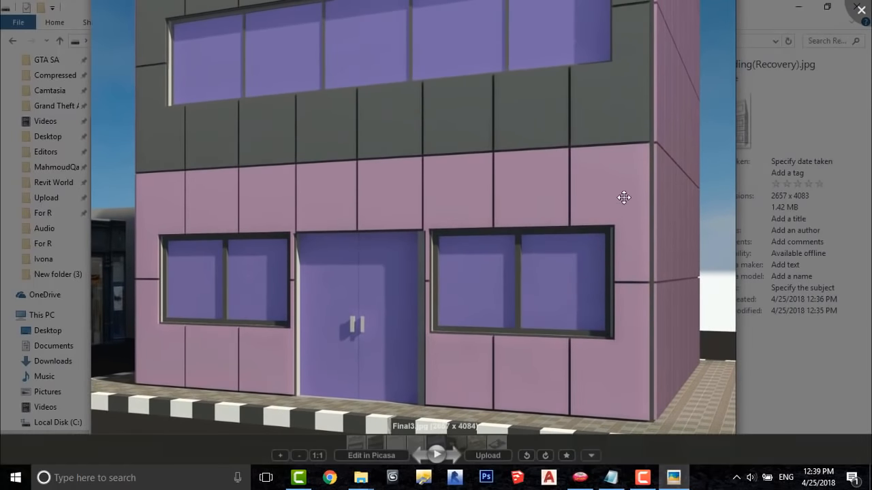
{"action": "left_click_drag", "start_coordinate": [627, 194], "coordinate": [600, 199]}
{"action": "scroll", "coordinate": [608, 297], "scroll_direction": "down", "scroll_amount": 5}
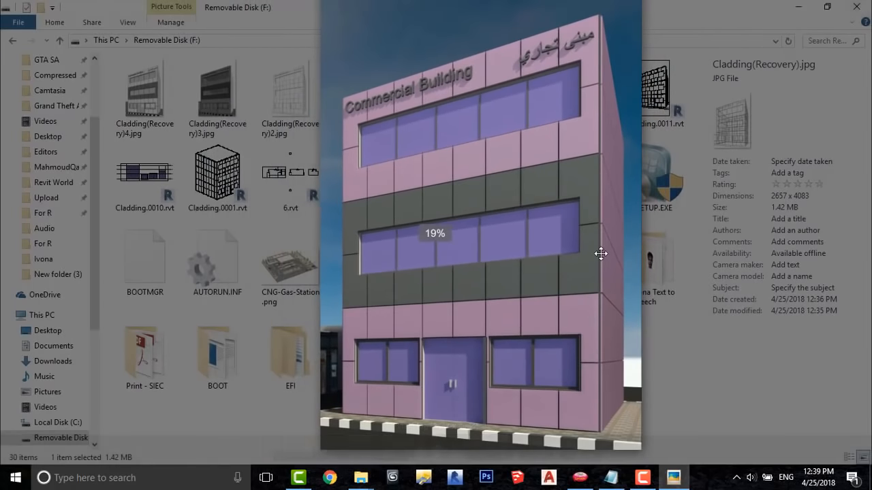
{"action": "scroll", "coordinate": [586, 249], "scroll_direction": "down", "scroll_amount": 1}
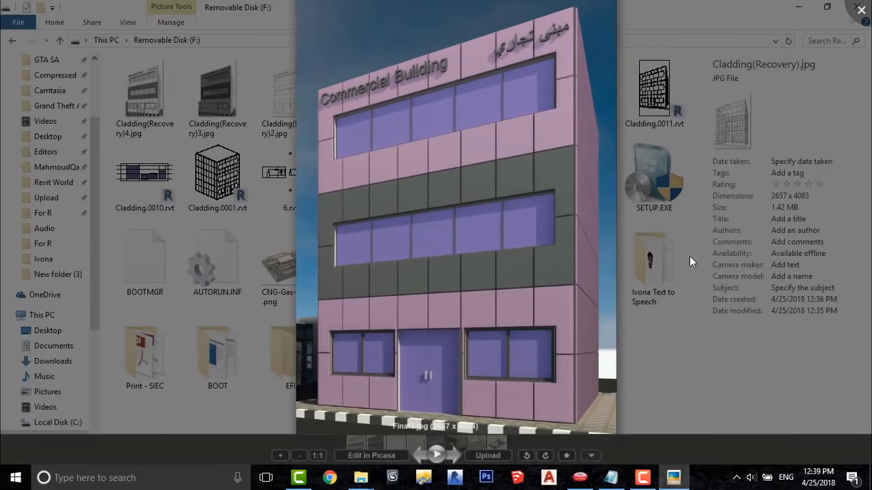